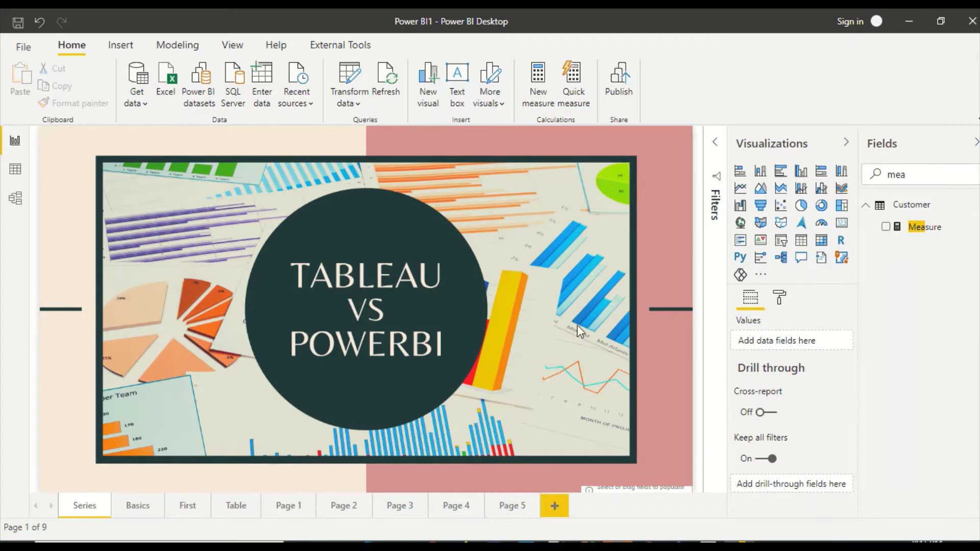
Switch to Tableau, create a new worksheet, and list State (Geography) and City (Geography) as rows.
click(707, 540)
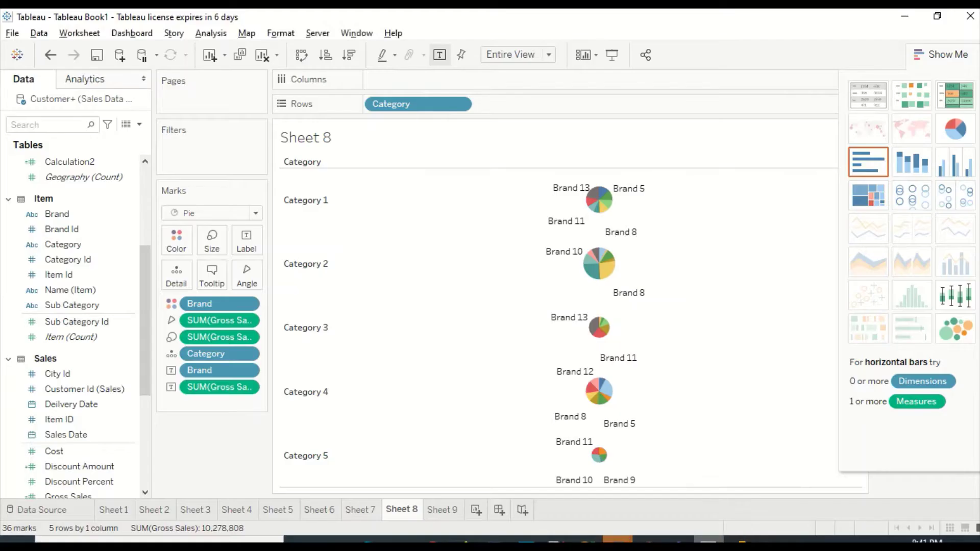
click(476, 510)
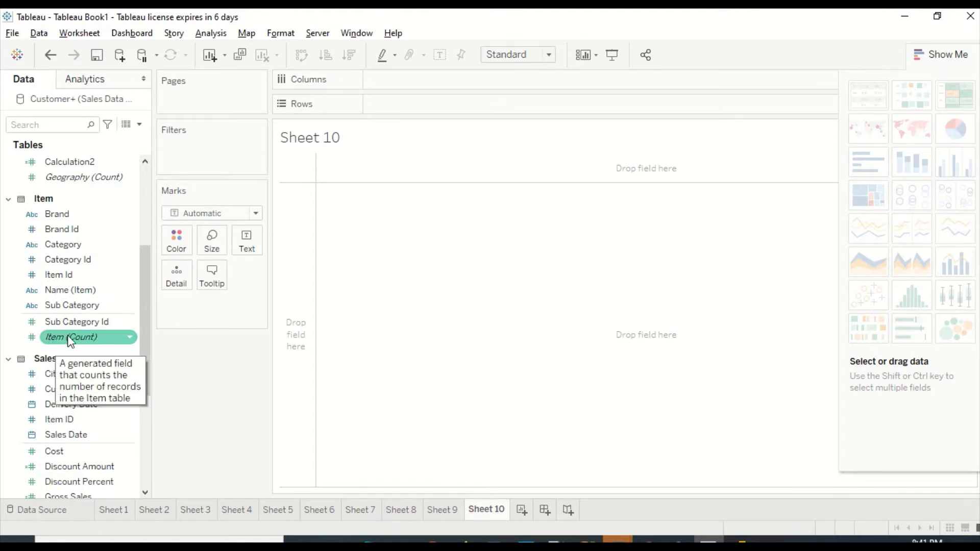
scroll(77, 267, up, 2)
click(81, 213)
drag(82, 214, 355, 200)
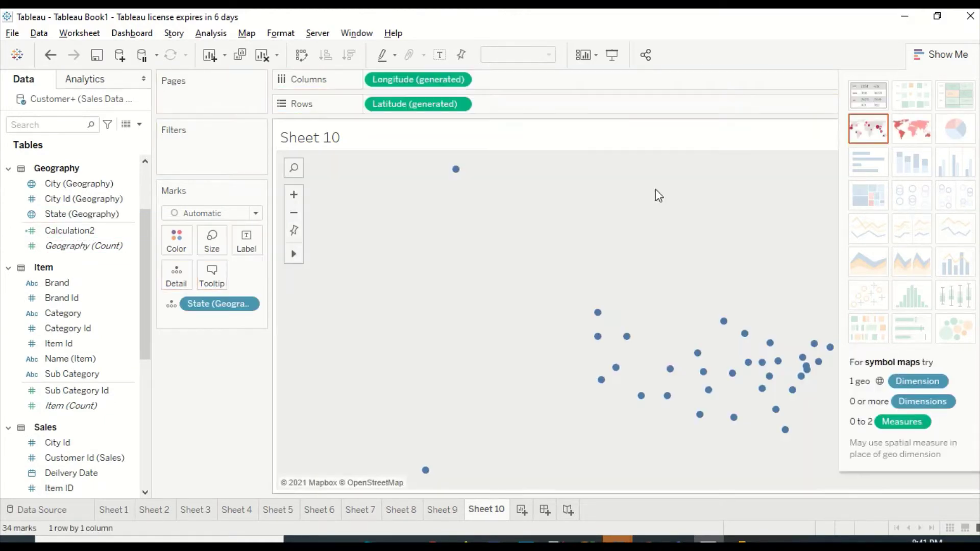
click(864, 108)
drag(77, 185, 380, 182)
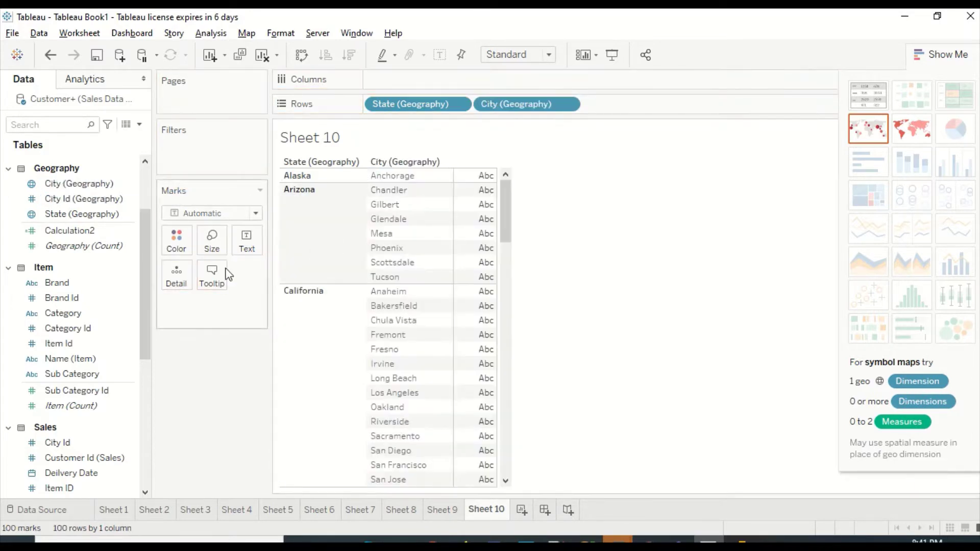
Add Gross Sales from the Sales table as the values of the state and city table.
scroll(48, 391, down, 3)
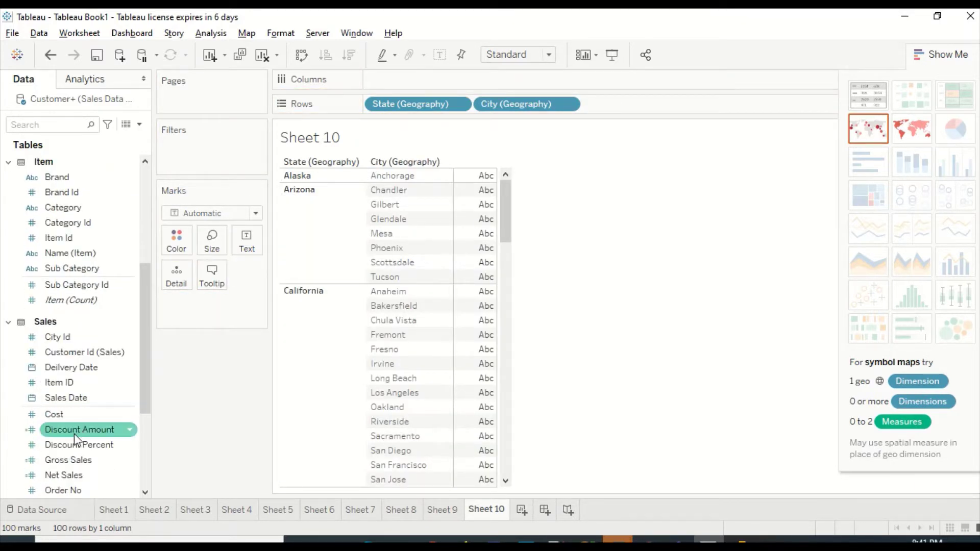
drag(66, 460, 468, 181)
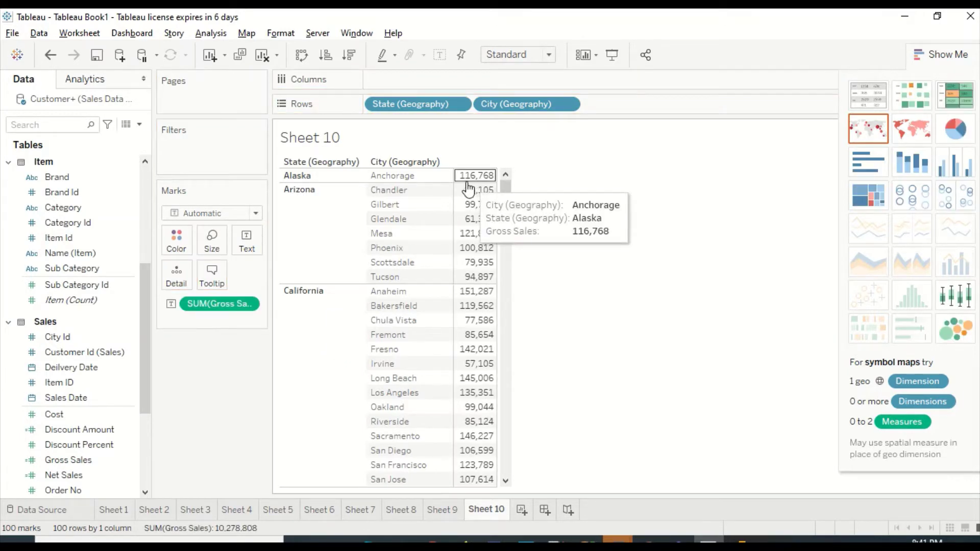
click(65, 210)
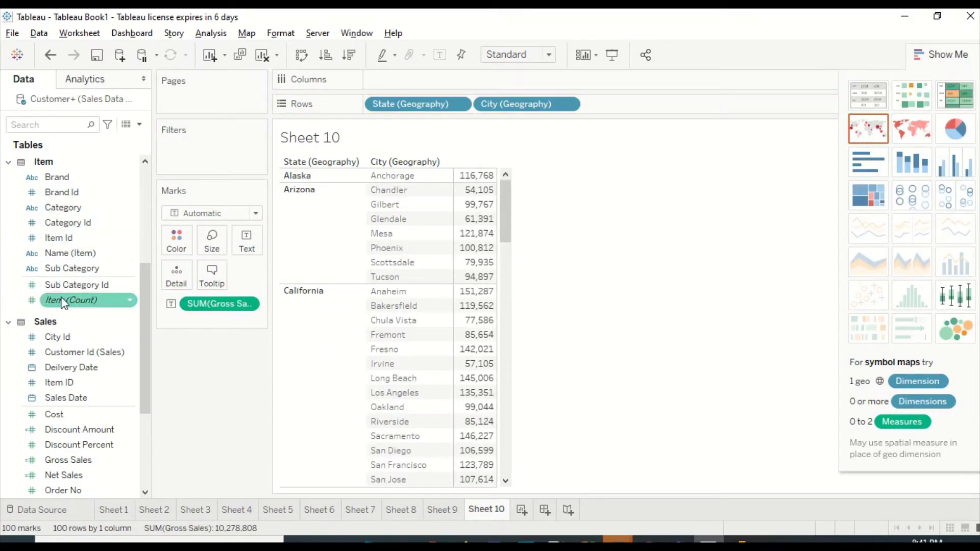
Start a calculated field from Gross Sales and insert { FIXED [State (Geography)] ahead of [Gross Sales] in its formula.
scroll(71, 408, down, 1)
right_click(67, 417)
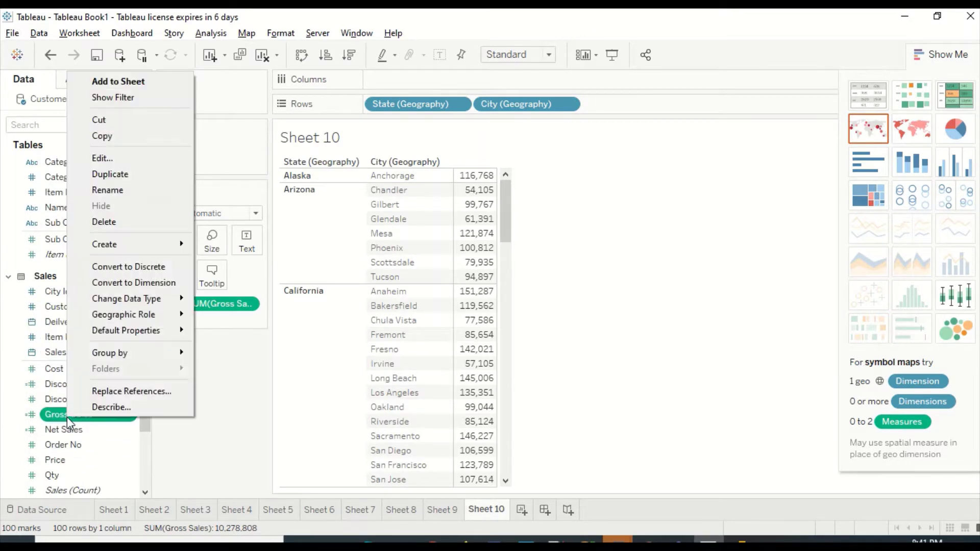
mouse_move(133, 243)
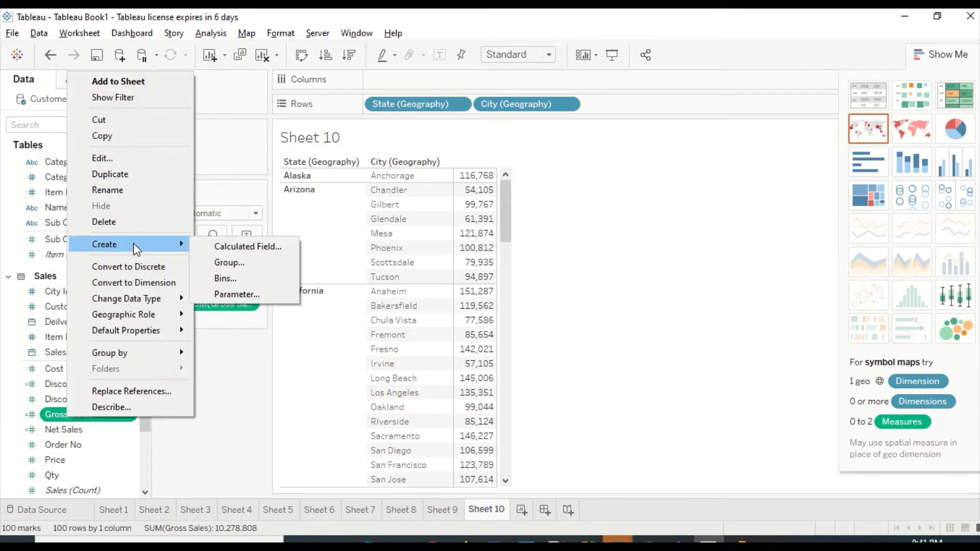
click(236, 247)
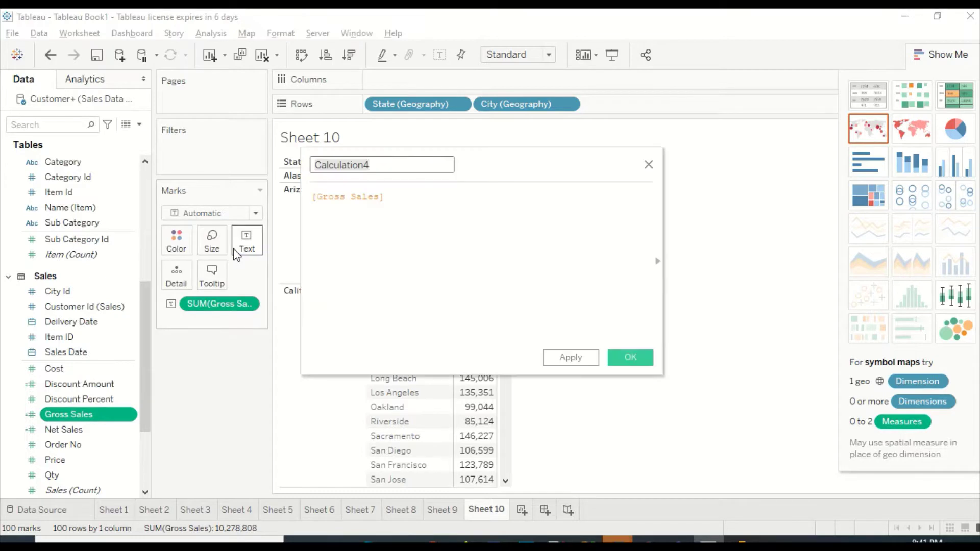
click(316, 200)
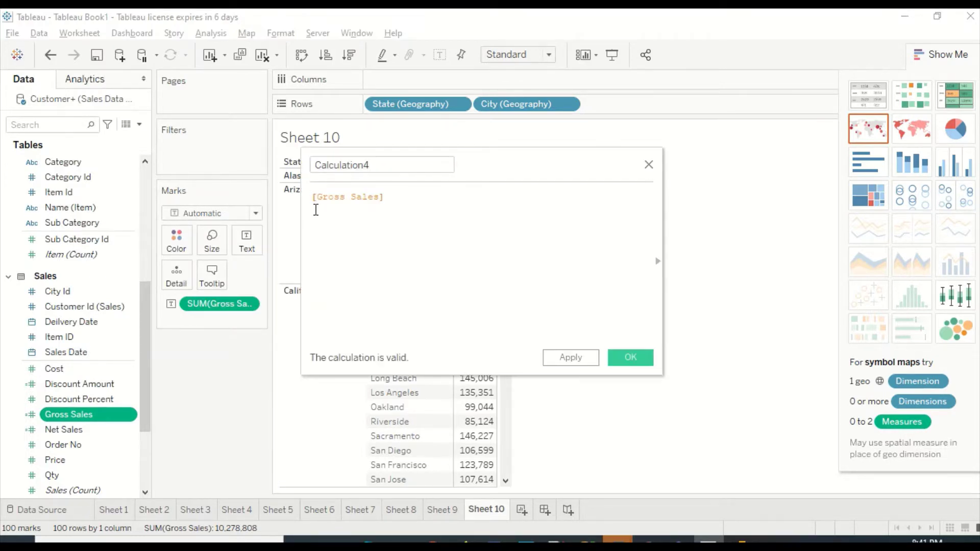
text({ FIXED)
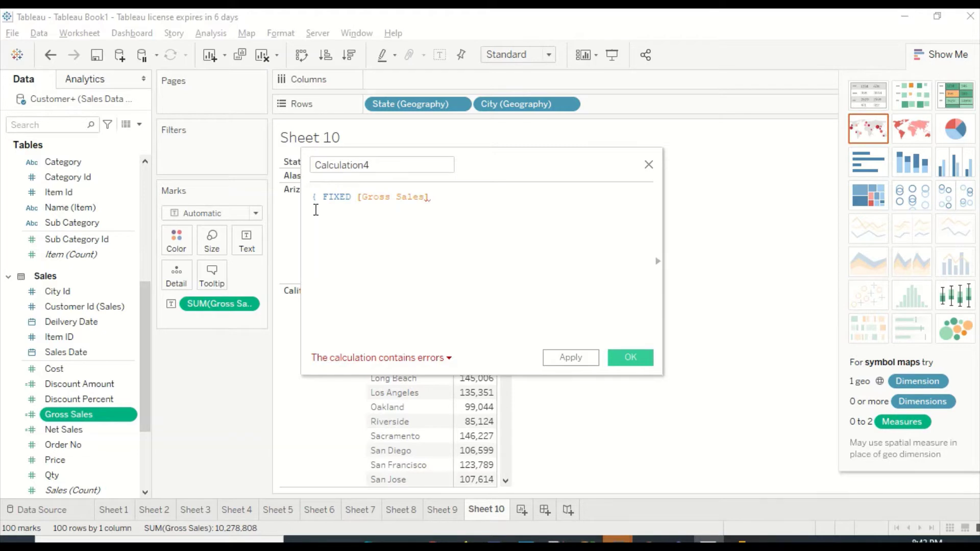
text(sta)
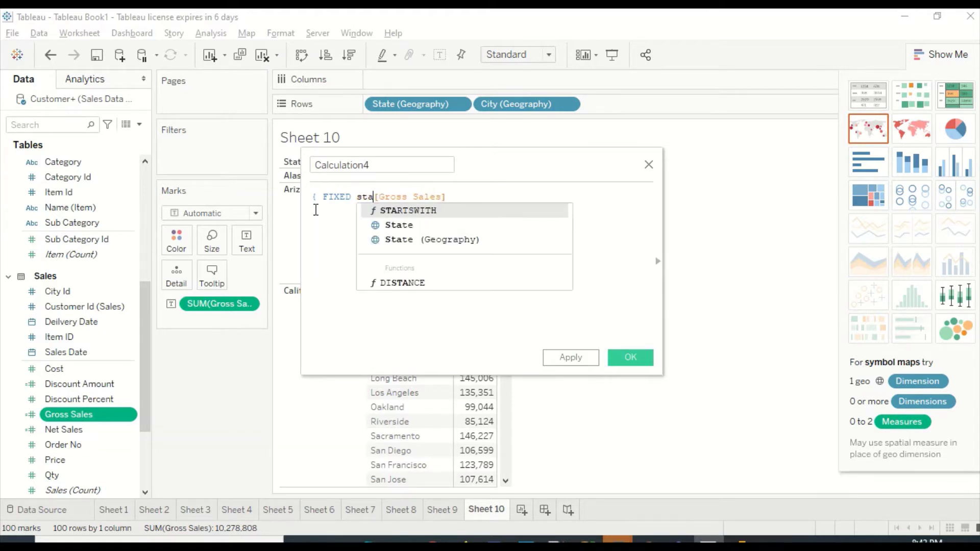
key(Down)
key(Down)
key(Return)
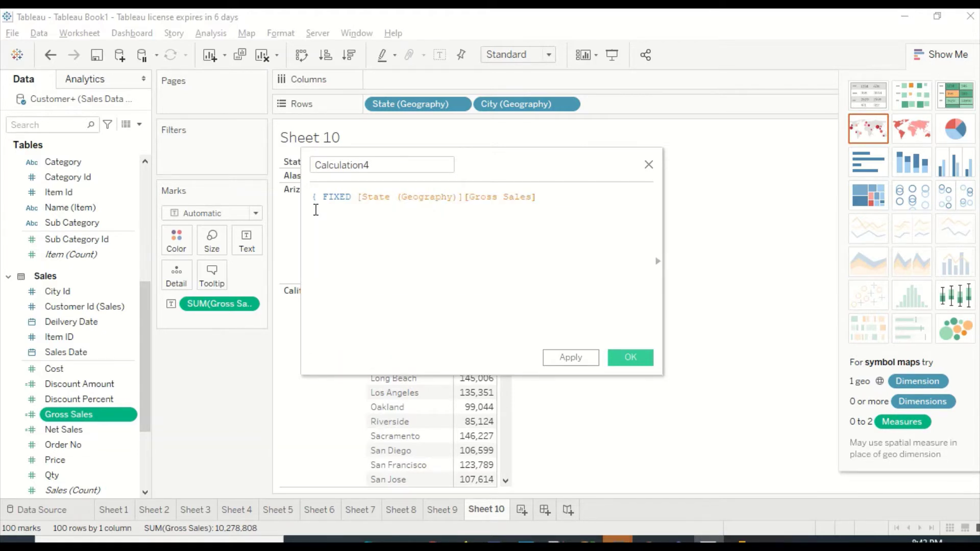
Complete the formula as { FIXED [State (Geography)]:sum([Gross Sales]) } and save the calculated field.
text(:)
text(sum)
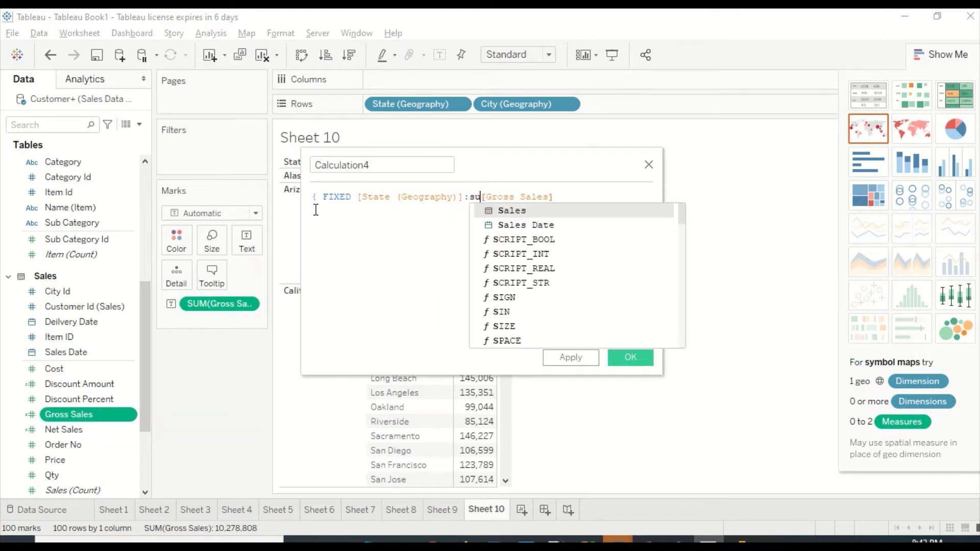
text(()
key(End)
text()))
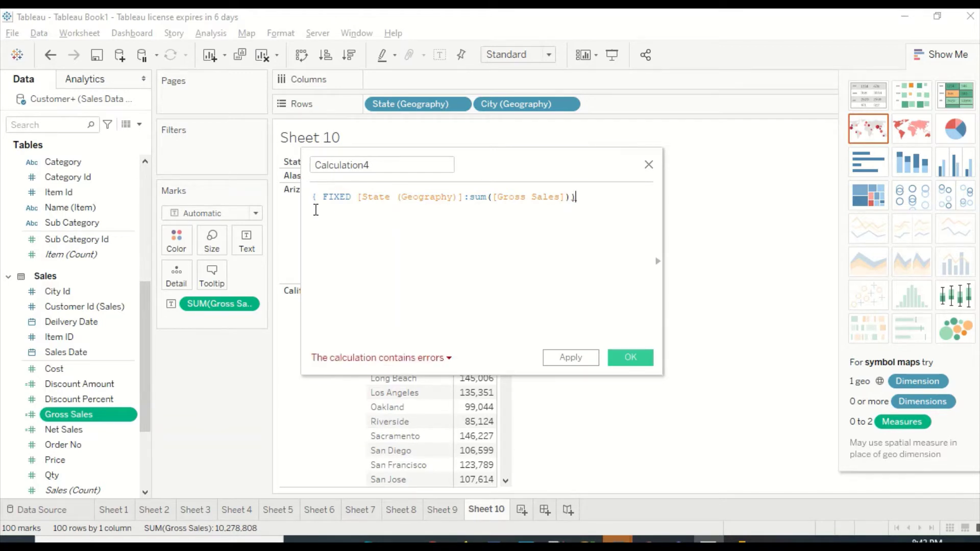
key(BackSpace)
text(})
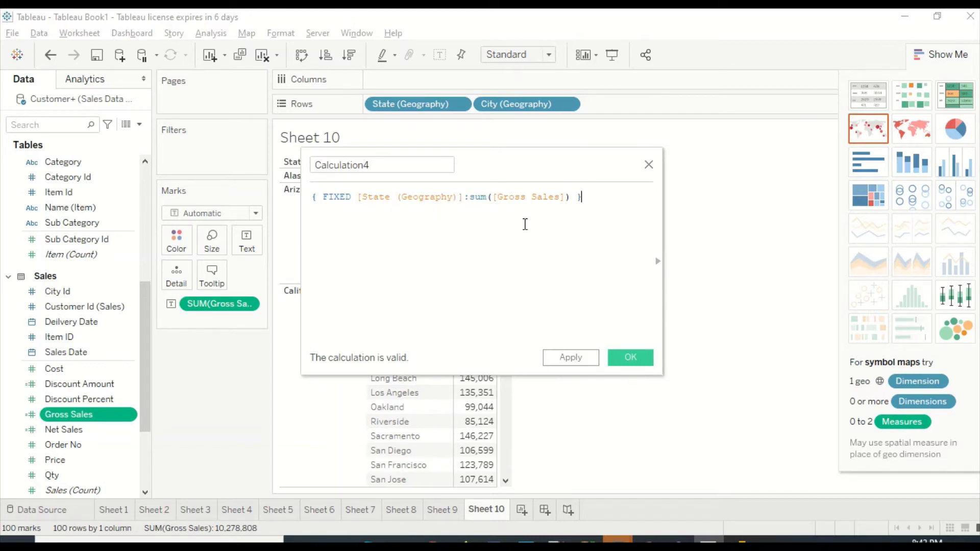
click(636, 360)
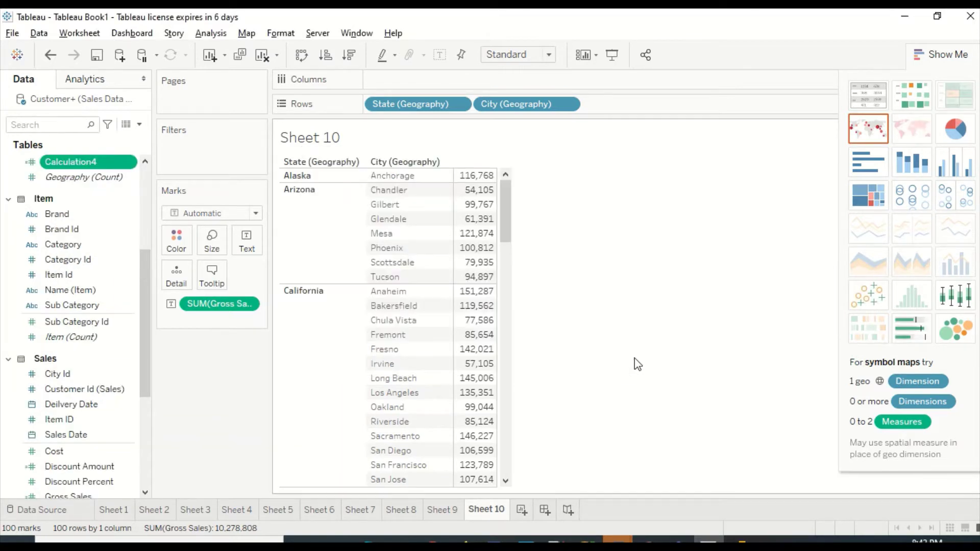
drag(95, 163, 491, 189)
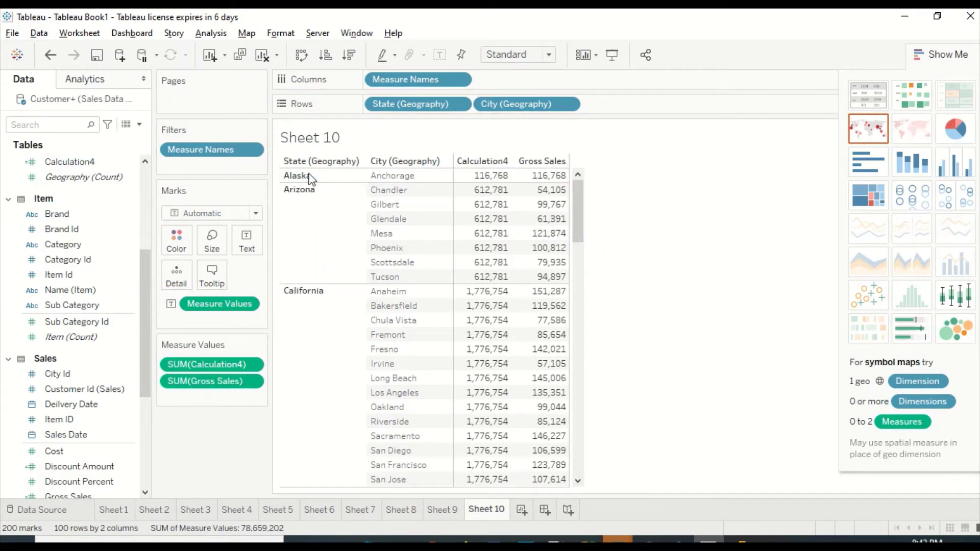
drag(479, 160, 506, 120)
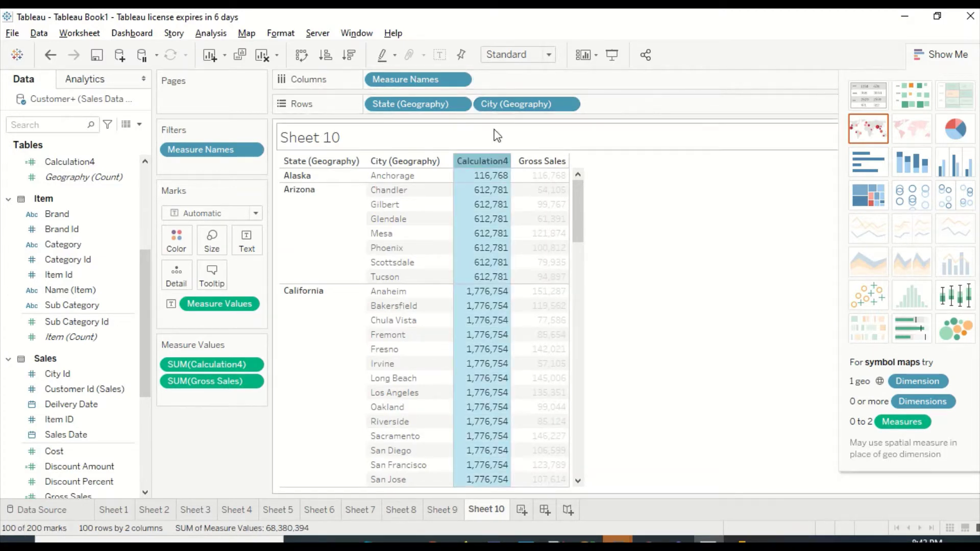
drag(220, 364, 63, 220)
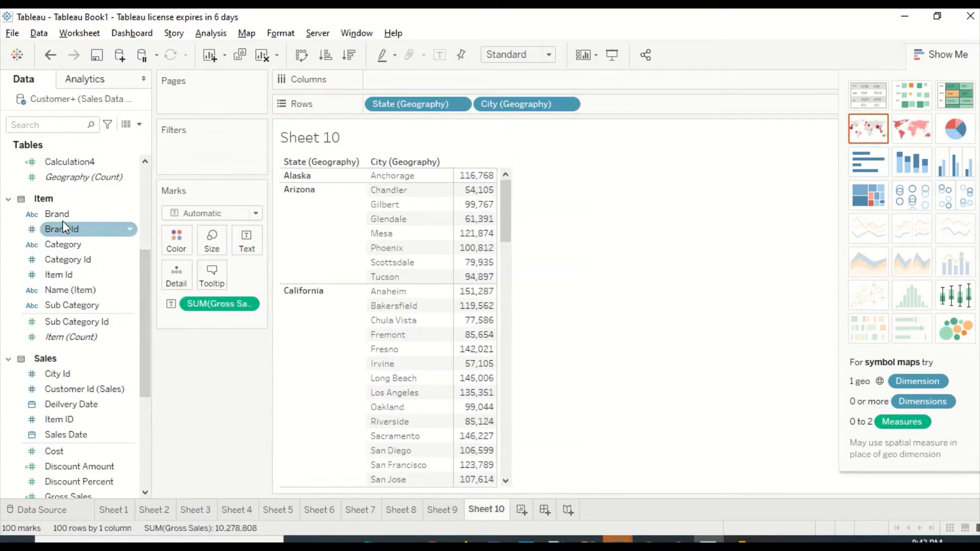
Rename the Calculation4 field to Fixed State and add it to the table alongside Gross Sales.
right_click(72, 163)
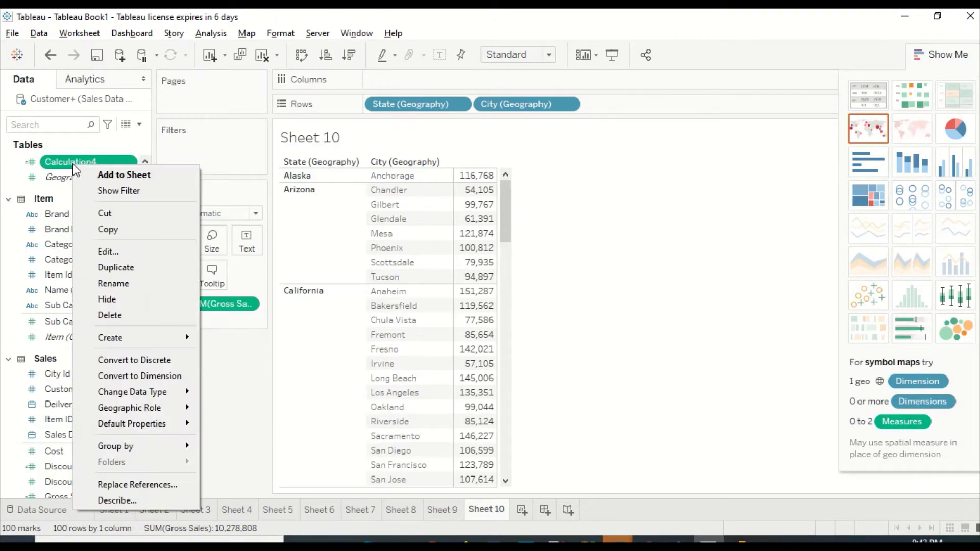
click(102, 283)
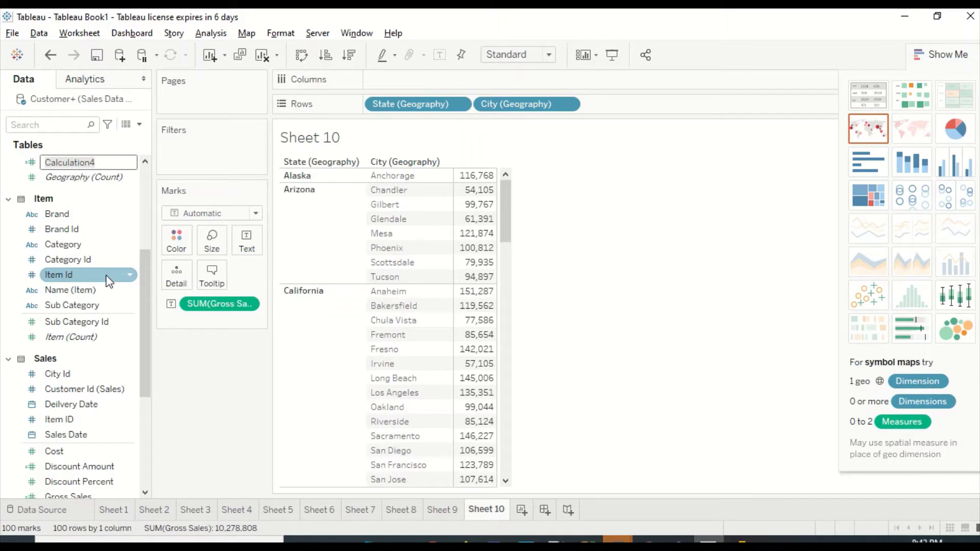
text(Fixed State)
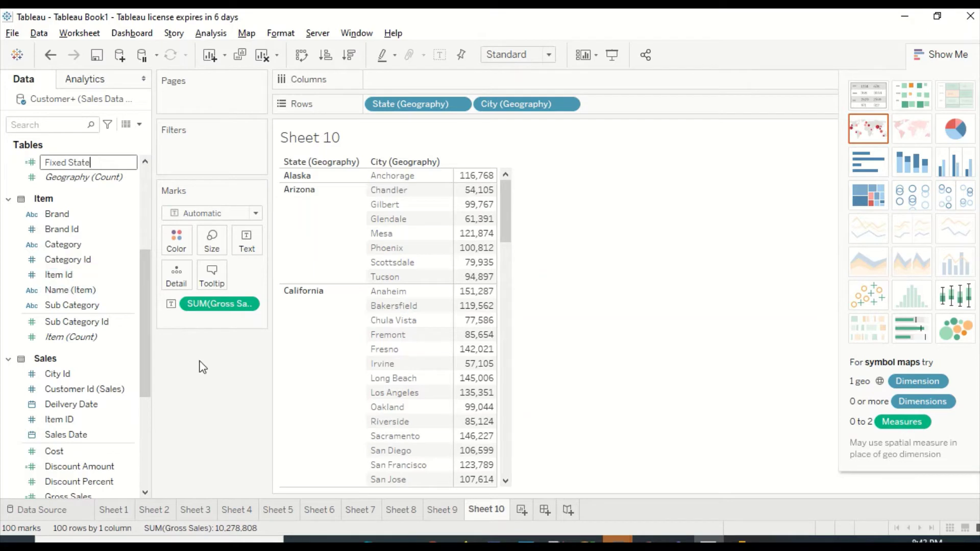
key(Return)
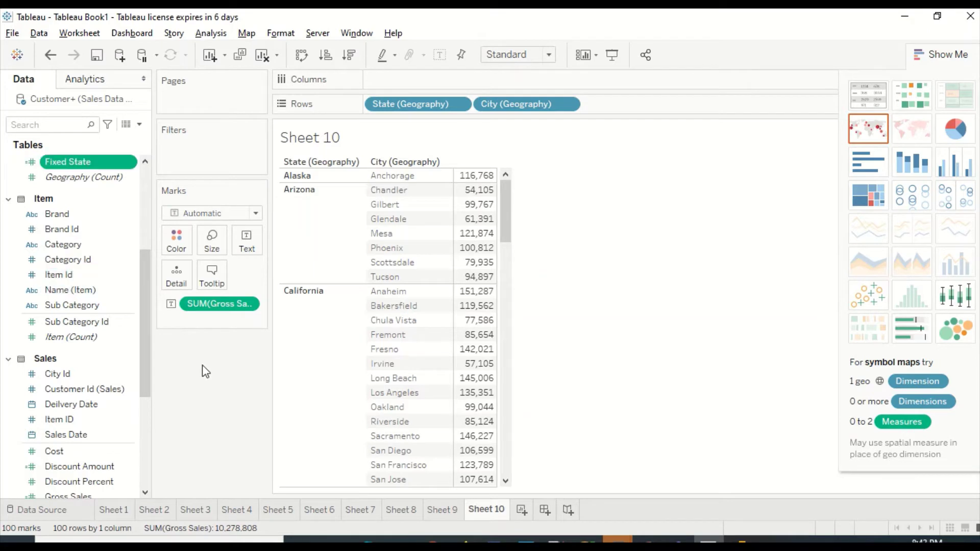
drag(78, 162, 496, 198)
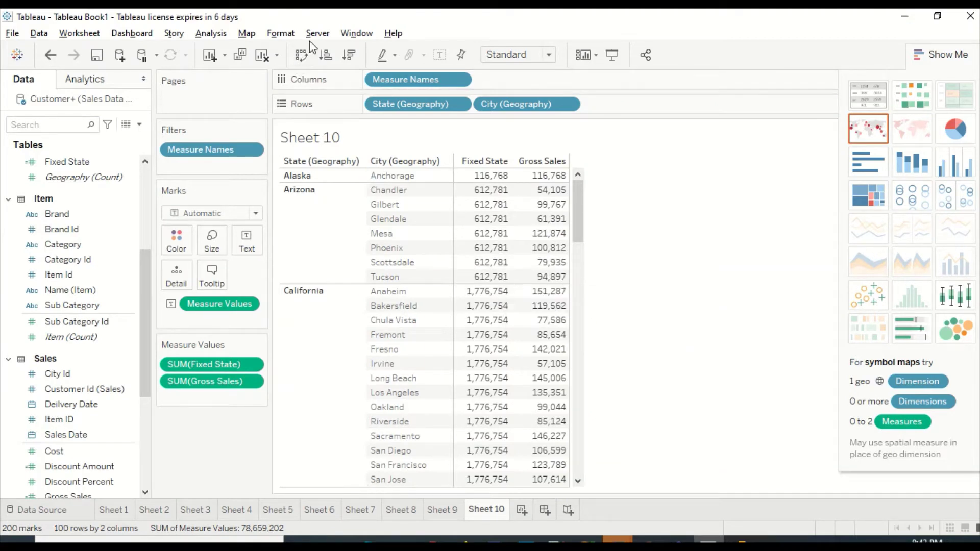
Add all subtotals to the table so each state has a total row.
click(210, 32)
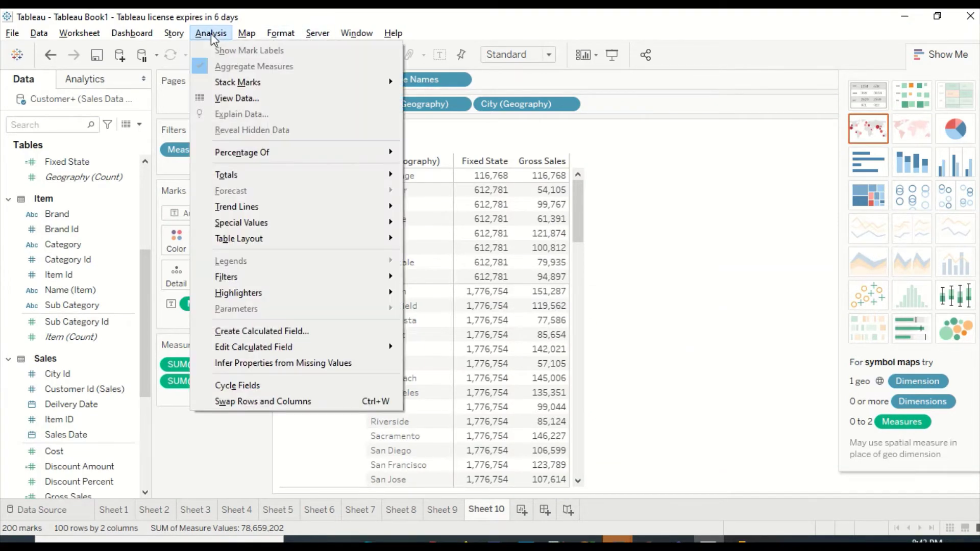
mouse_move(237, 174)
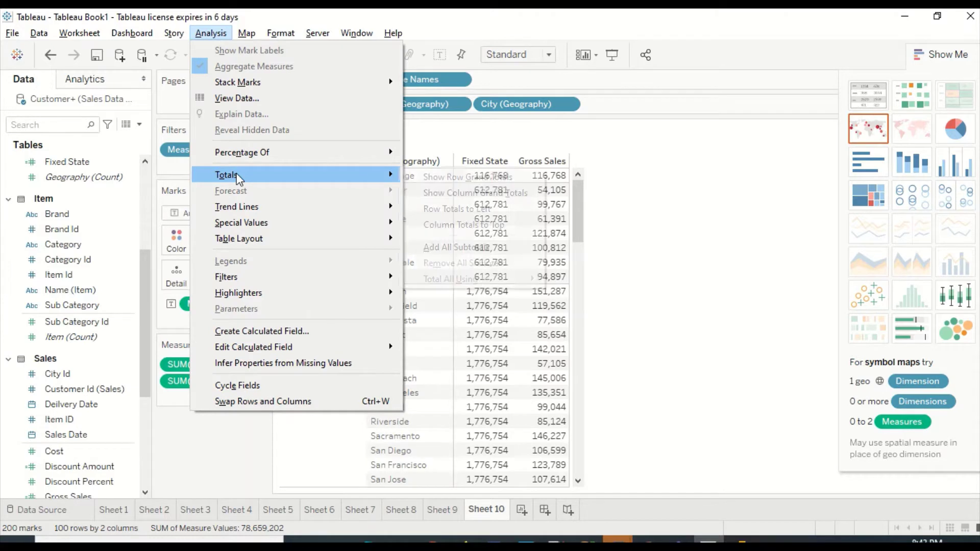
click(469, 248)
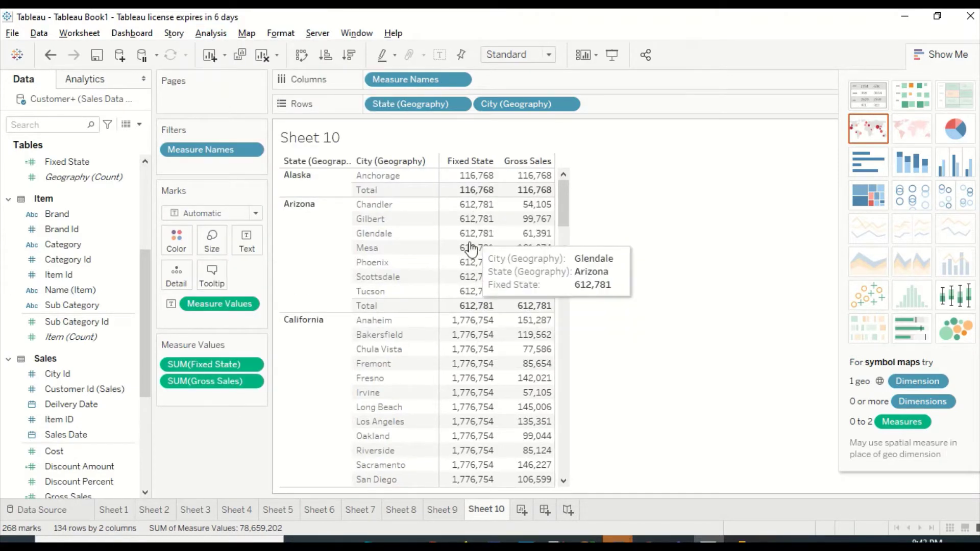
click(470, 292)
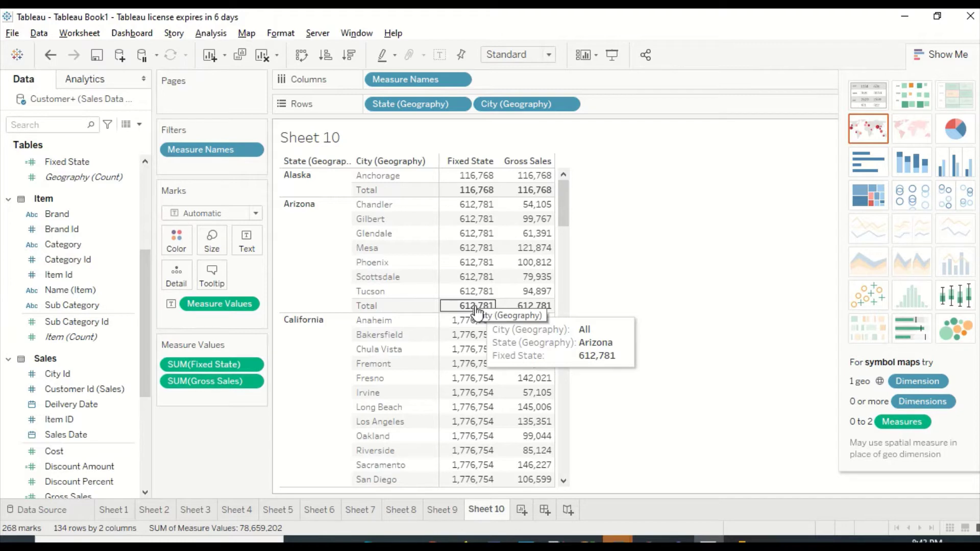
Filter the table to Brand 1 and Brand 2 to compare Fixed State with Gross Sales, and remove the Brand filter again.
drag(57, 214, 187, 161)
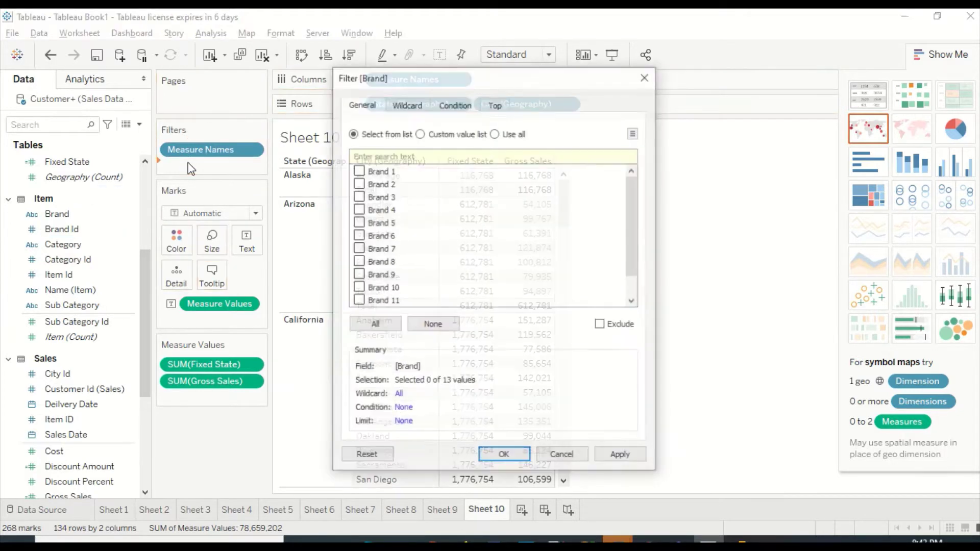
click(358, 170)
click(358, 183)
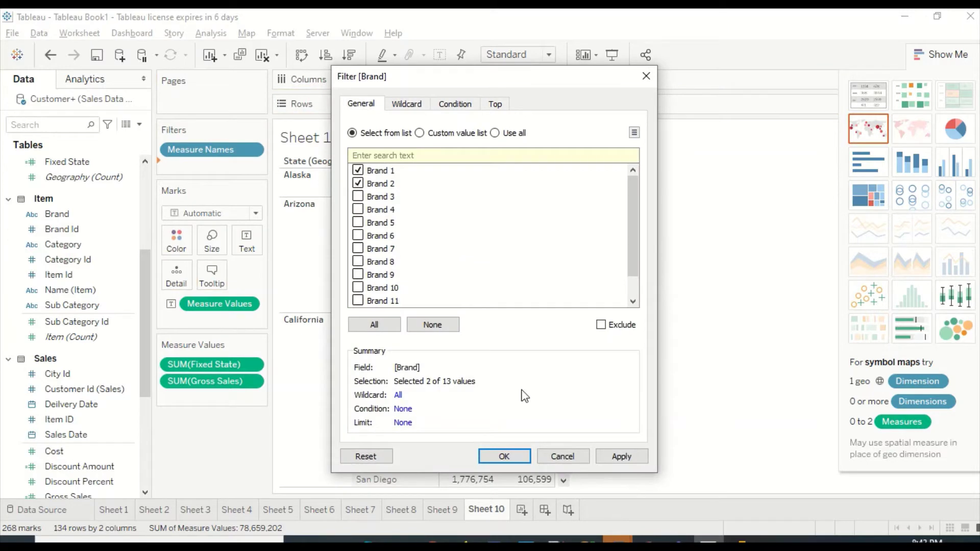
click(491, 460)
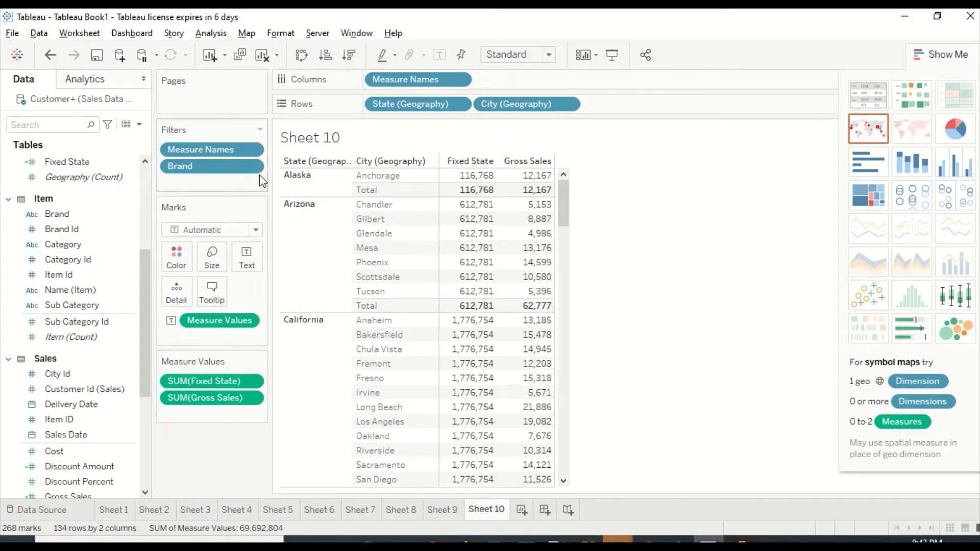
drag(234, 173, 111, 175)
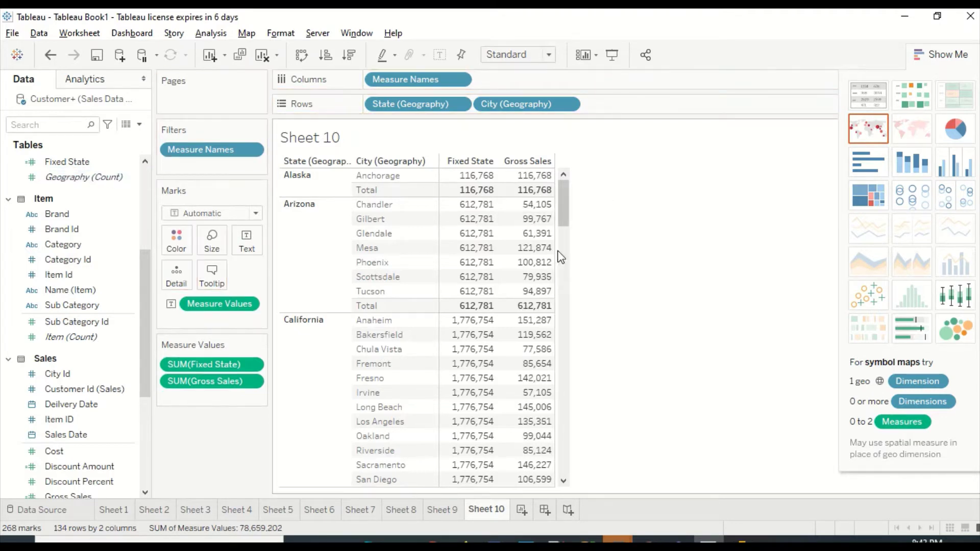
mouse_move(540, 279)
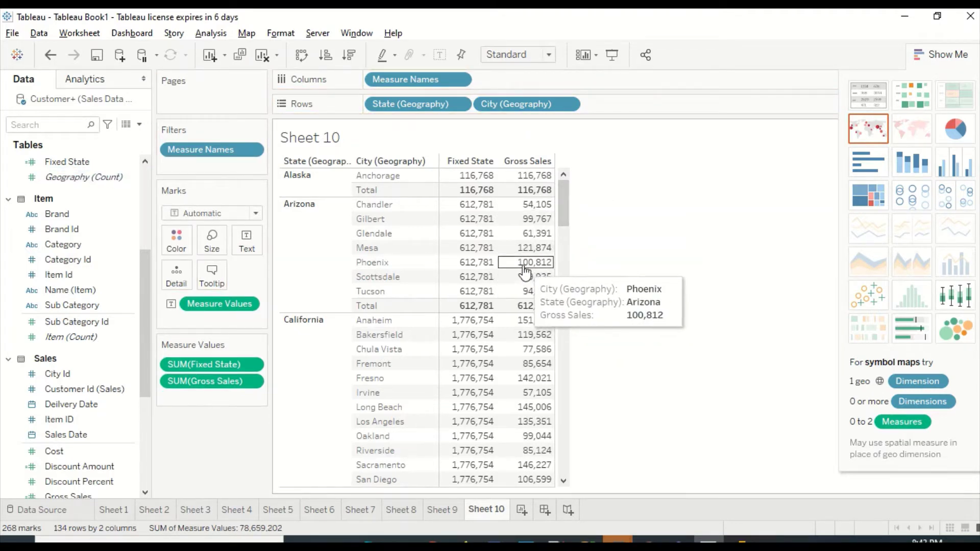
Add Category to the table rows after City and compare Fixed State with Gross Sales at category level.
scroll(39, 378, down, 2)
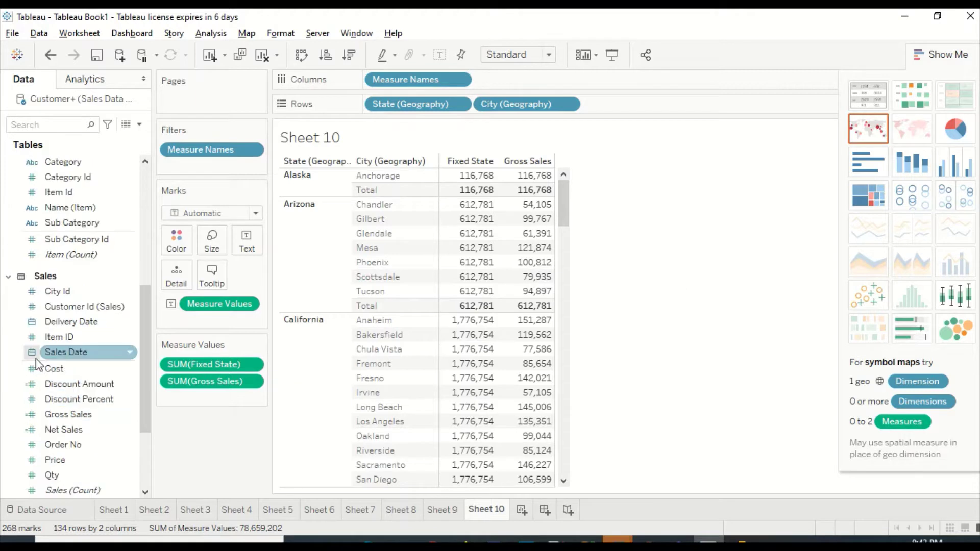
scroll(53, 215, up, 2)
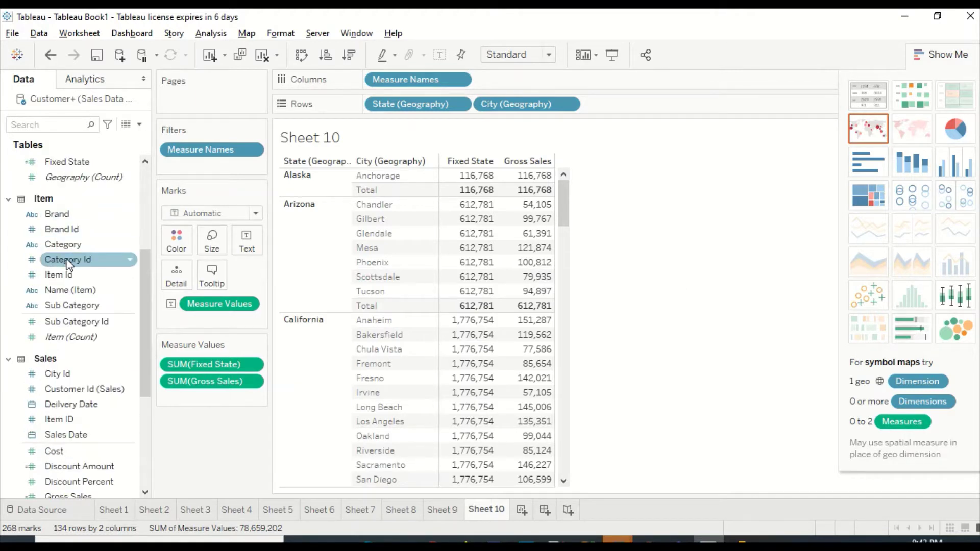
drag(63, 245, 609, 106)
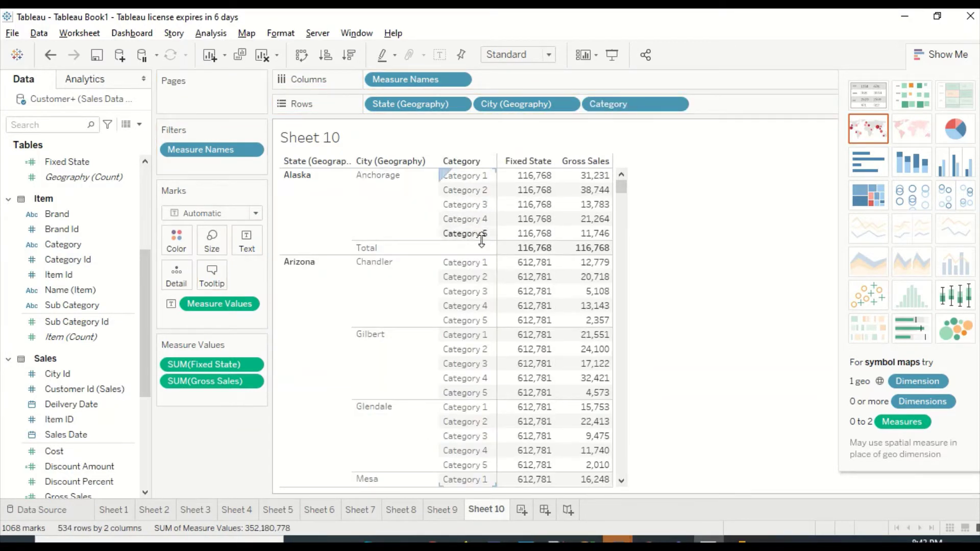
mouse_move(542, 197)
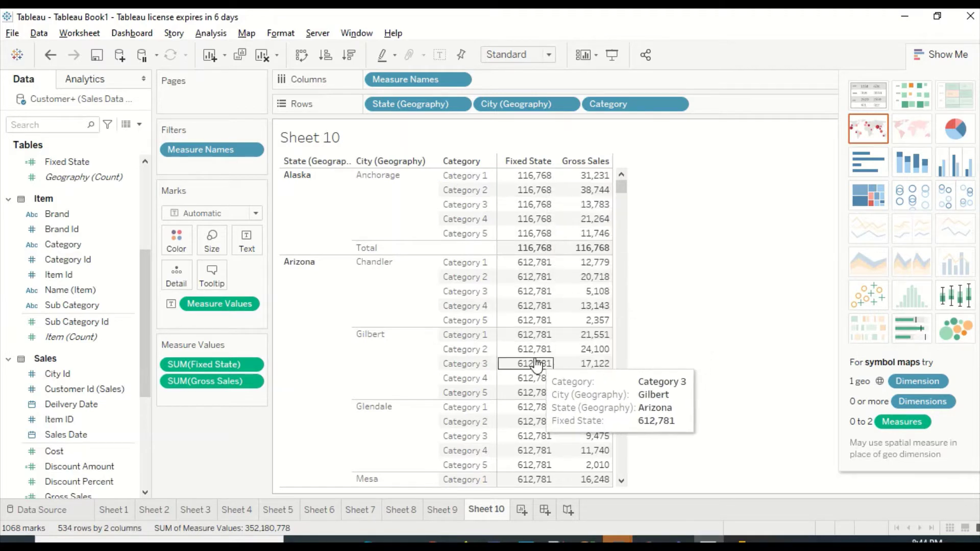
scroll(539, 350, down, 4)
scroll(534, 342, up, 4)
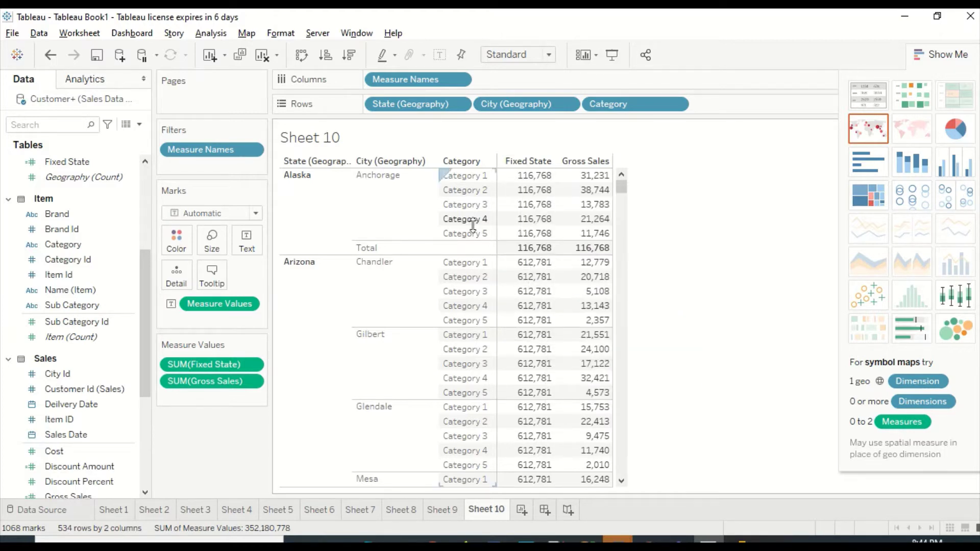
Switch to Power BI Desktop, open the empty Page 5 and clear the field search.
click(739, 540)
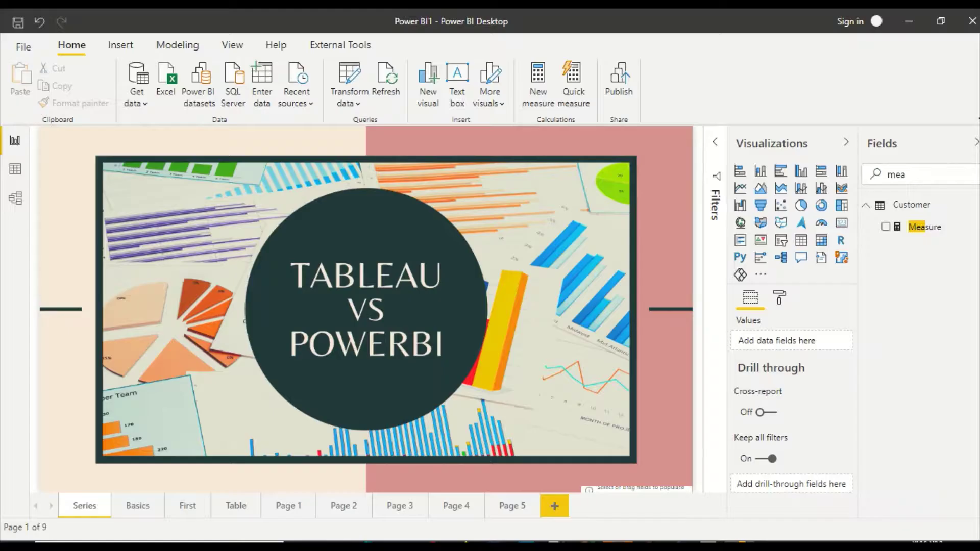
click(516, 510)
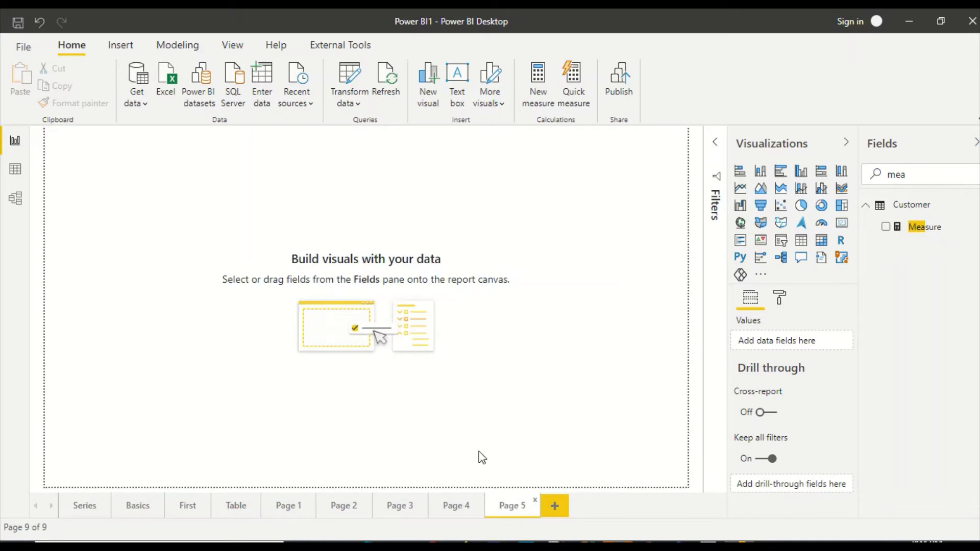
double_click(902, 176)
key(BackSpace)
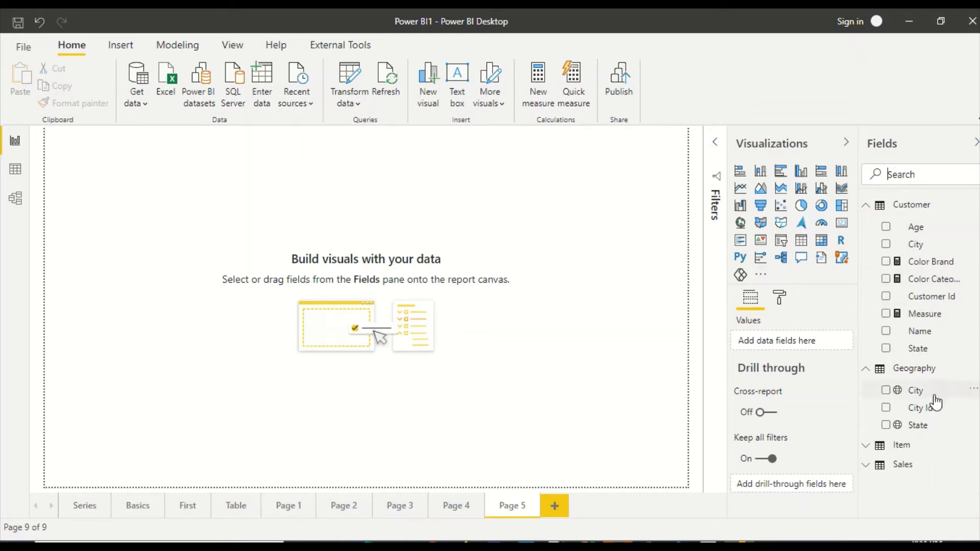
Build a matrix with Geography State and City as rows and enlarge it on the page.
drag(918, 426, 149, 236)
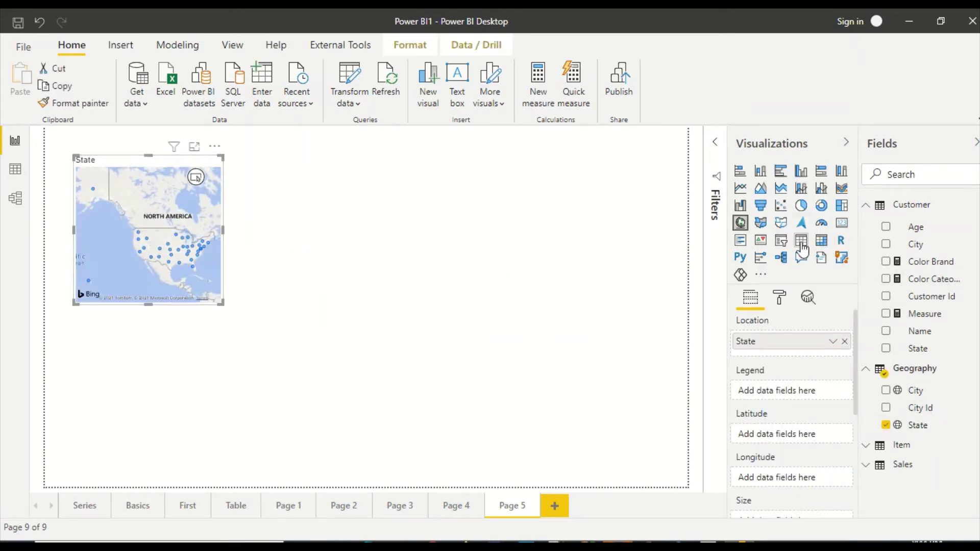
click(821, 242)
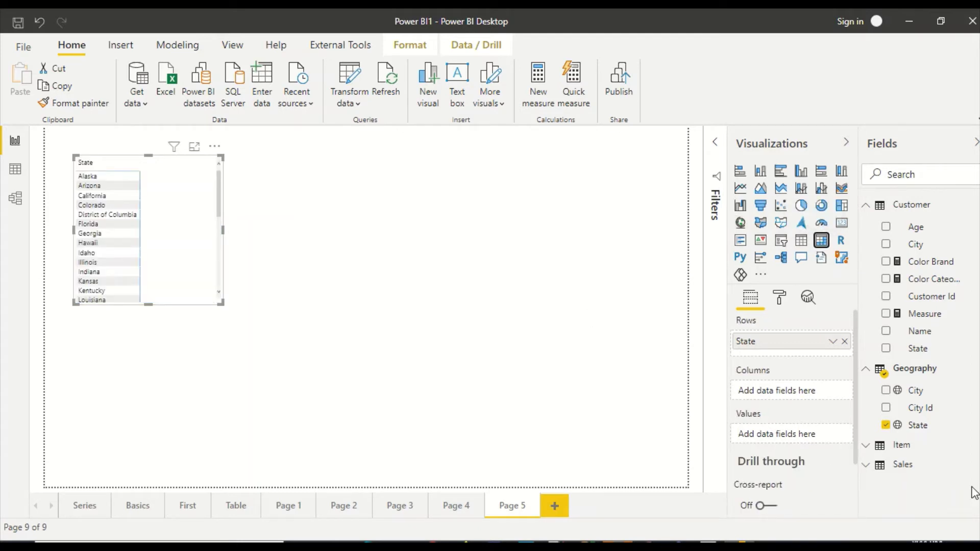
drag(915, 402, 164, 214)
drag(212, 298, 386, 447)
drag(747, 393, 766, 357)
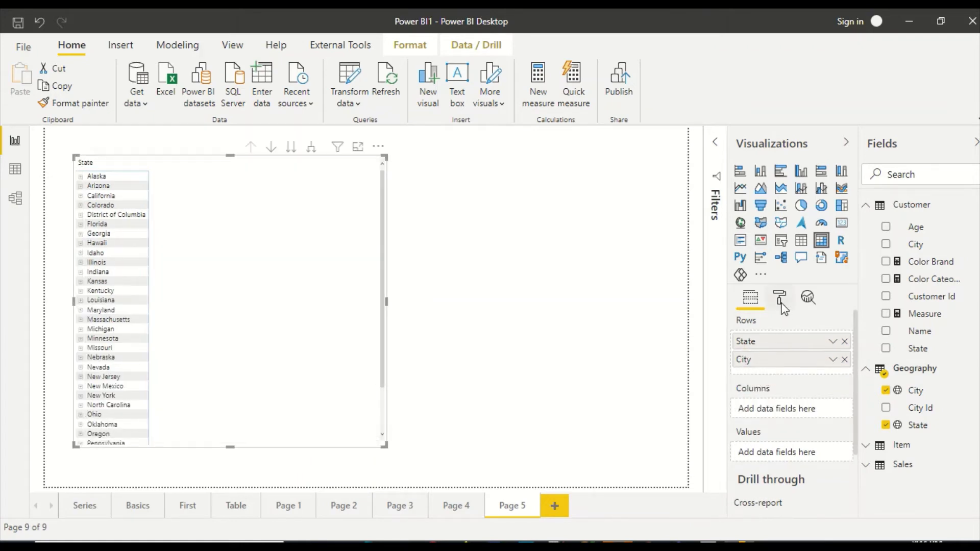
Turn off the matrix's stepped layout and expand all rows down to the city level.
click(781, 301)
text(s)
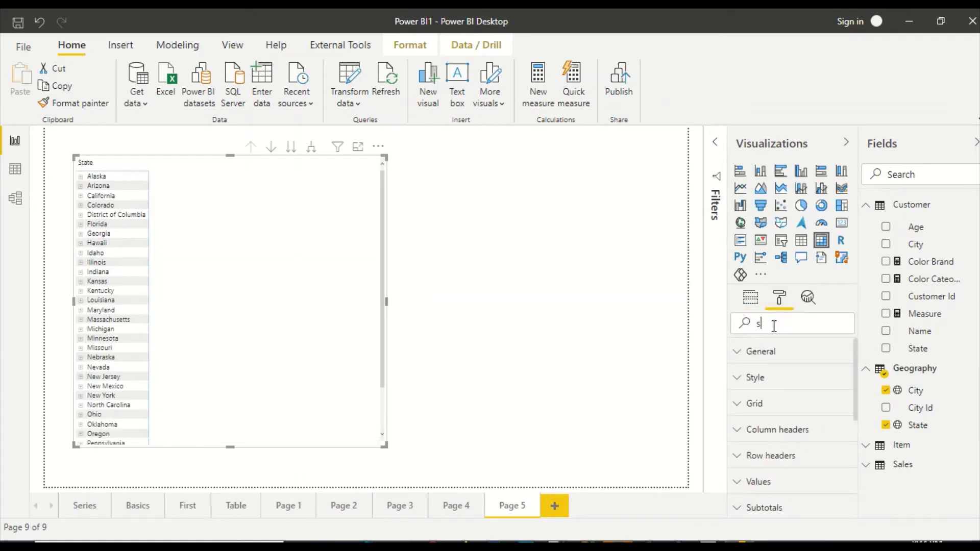
text(te)
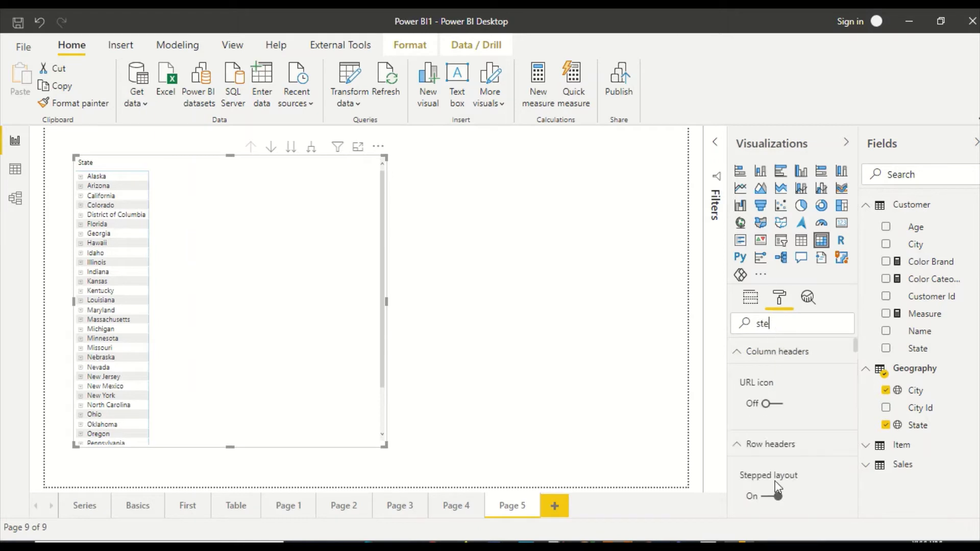
click(772, 496)
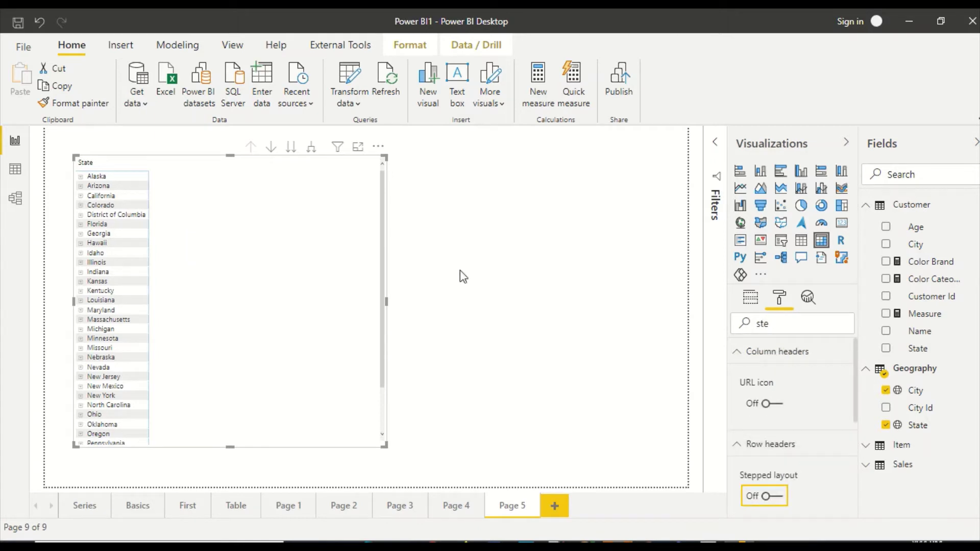
click(312, 148)
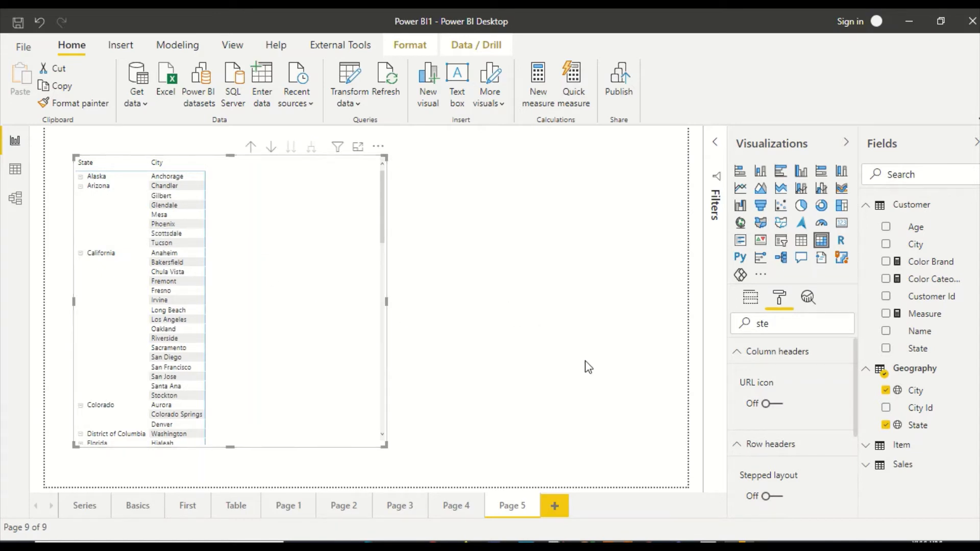
Find the Gross Sales field and add it to the matrix as values.
click(907, 174)
text(gro)
drag(937, 231, 259, 212)
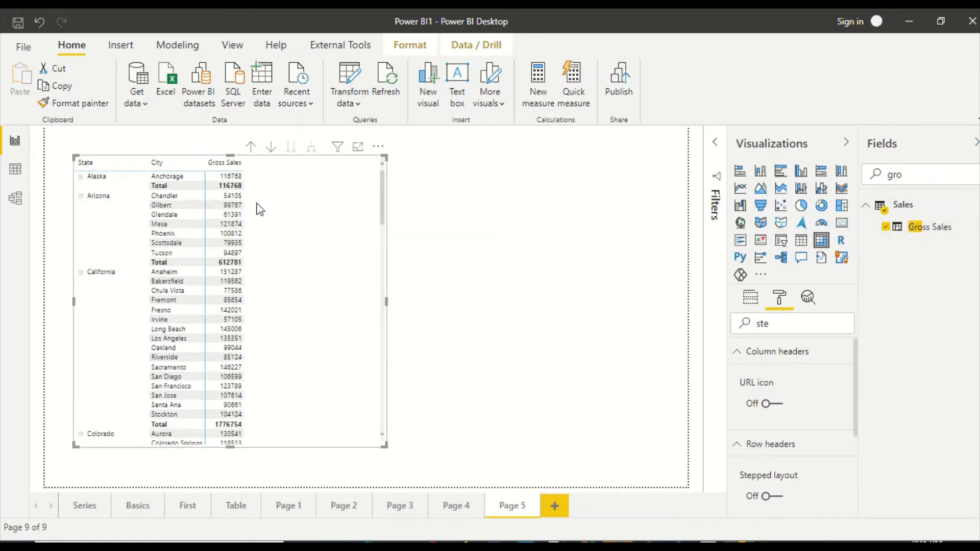
Switch to Tableau and compare its Fixed State and Gross Sales table with the Power BI matrix.
mouse_move(710, 540)
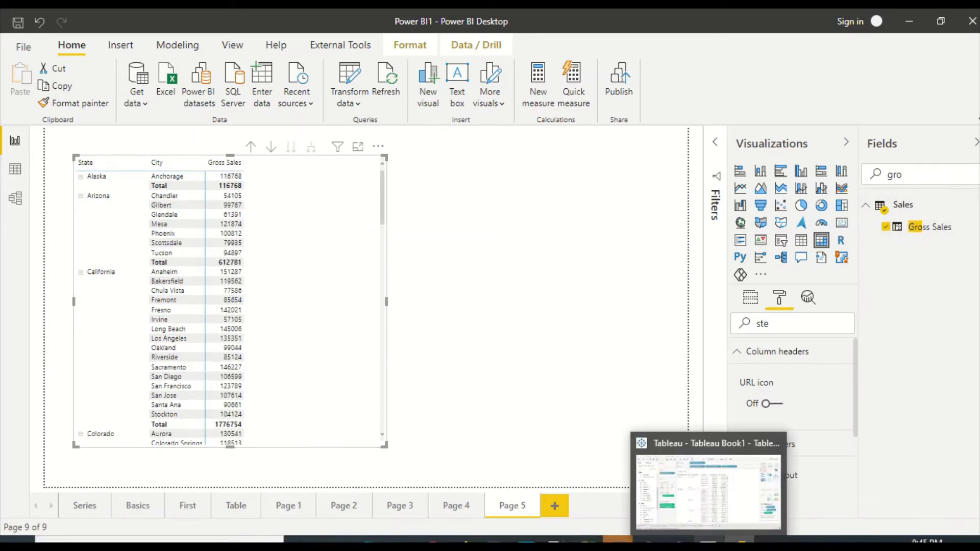
click(710, 475)
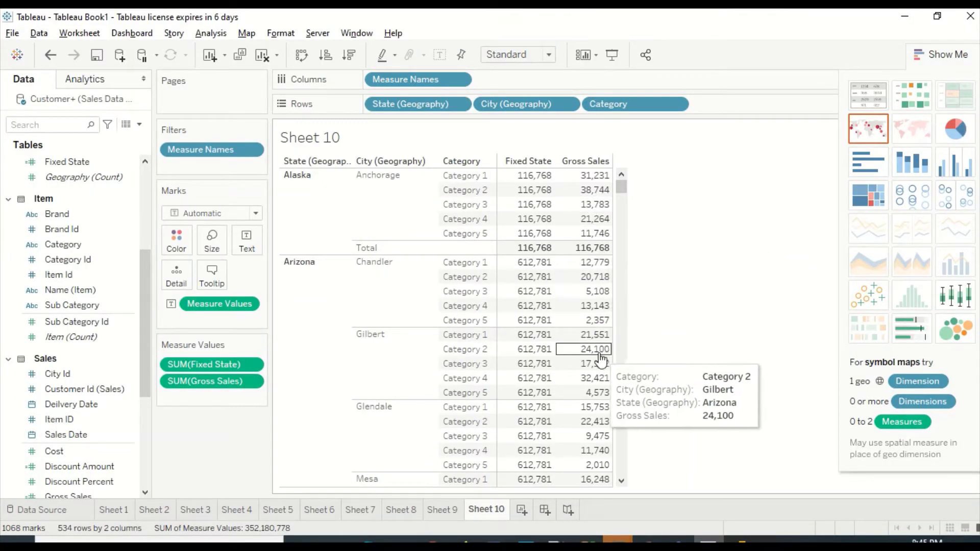
scroll(599, 409, down, 2)
scroll(593, 407, up, 2)
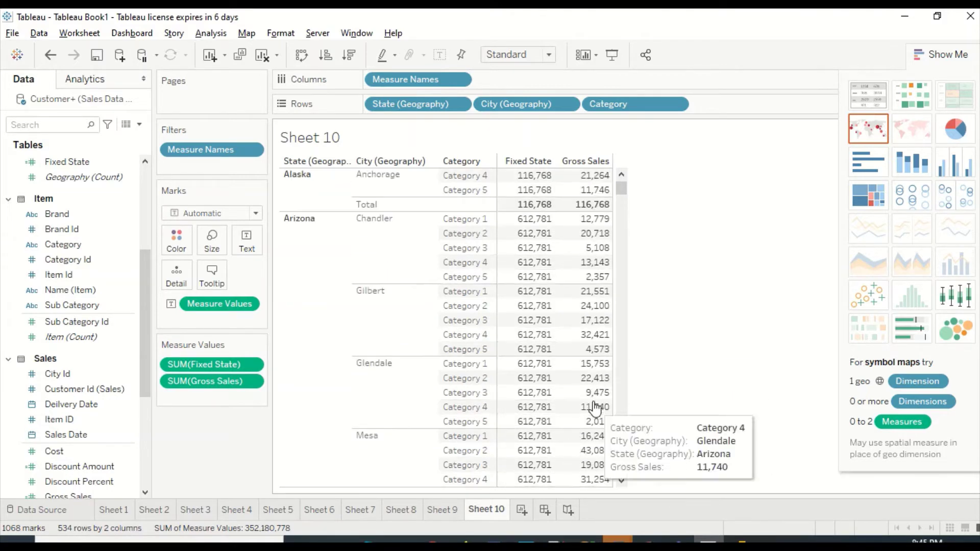
key(alt+Tab)
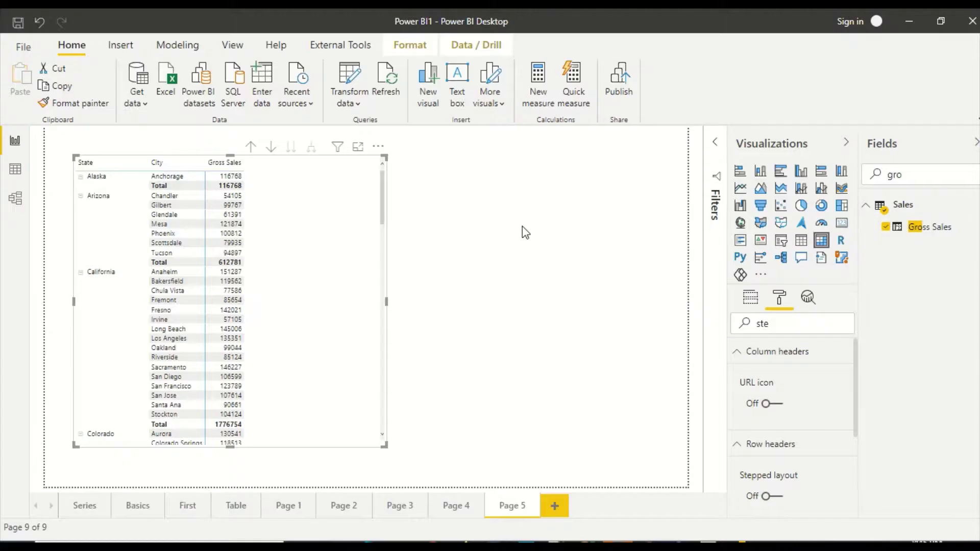
key(alt+Tab)
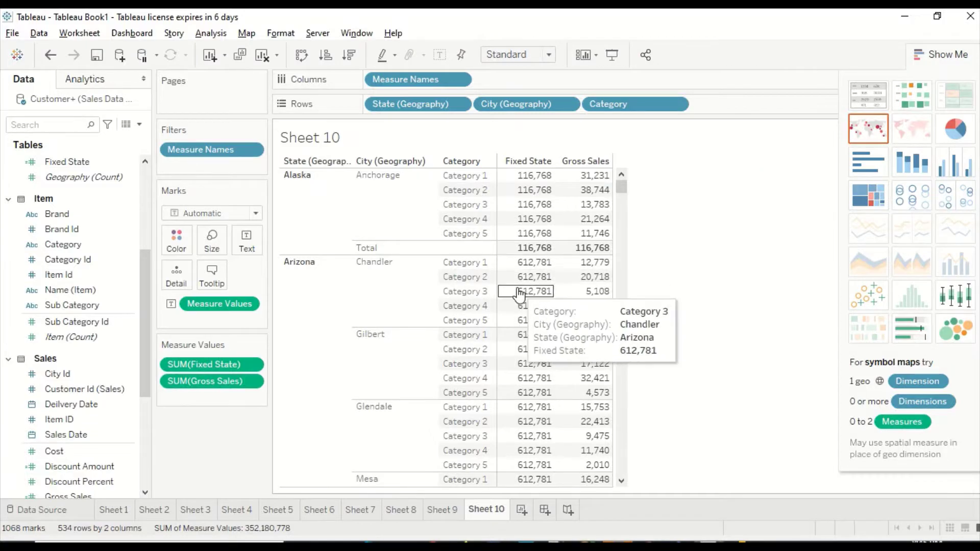
Switch to Power BI Desktop and create a measure named Fixed State, beginning its formula with CALCULATE(SUM(Sales[Gross Sales]),.
key(alt+Tab)
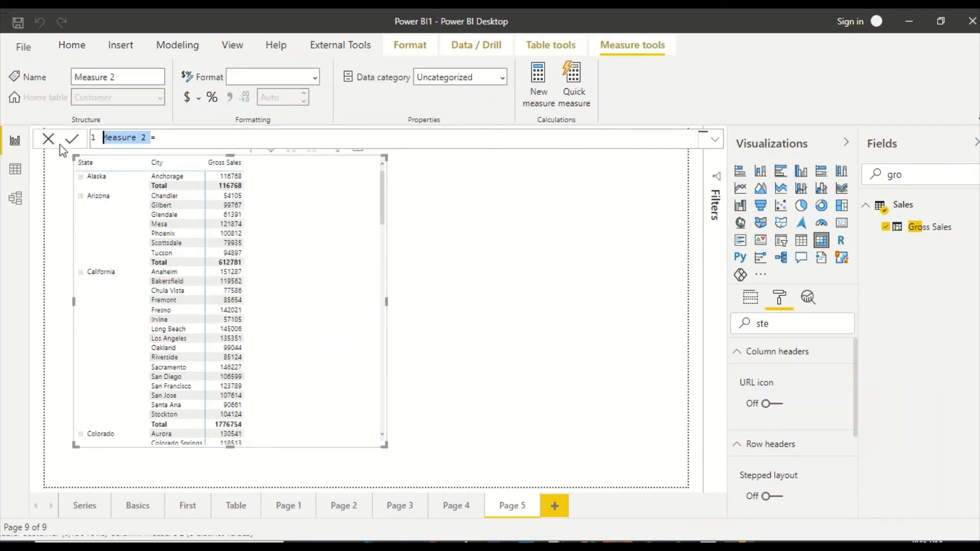
text(F1)
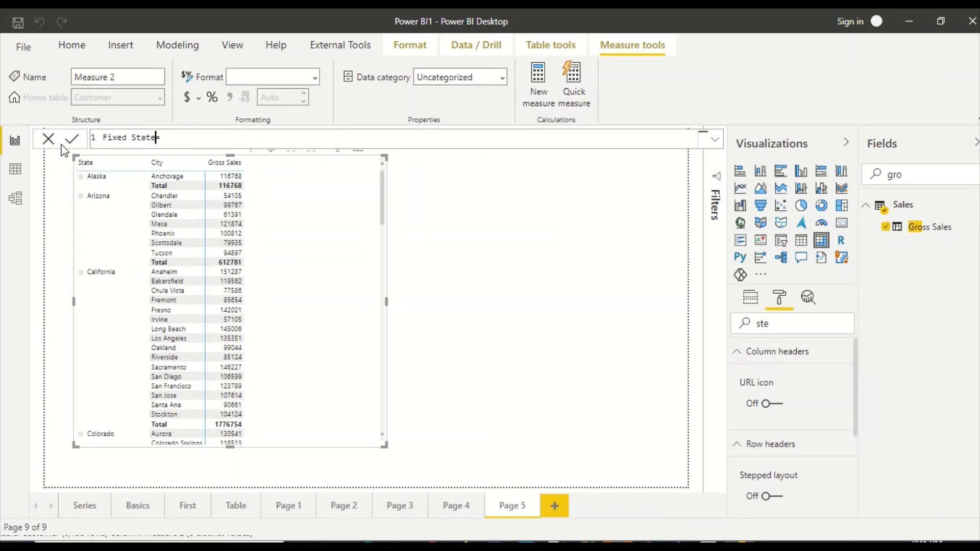
text( cal)
key(Tab)
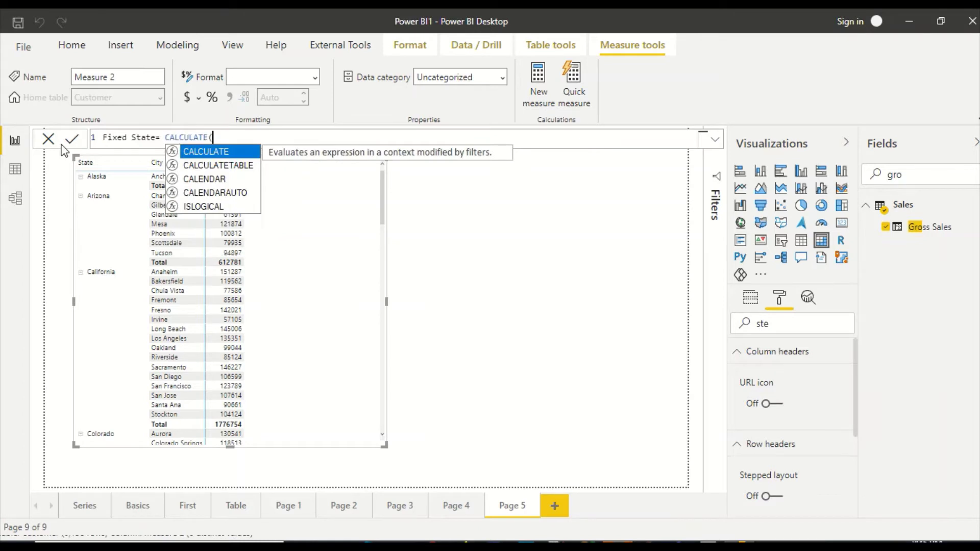
text((sum)
key(Tab)
text(()
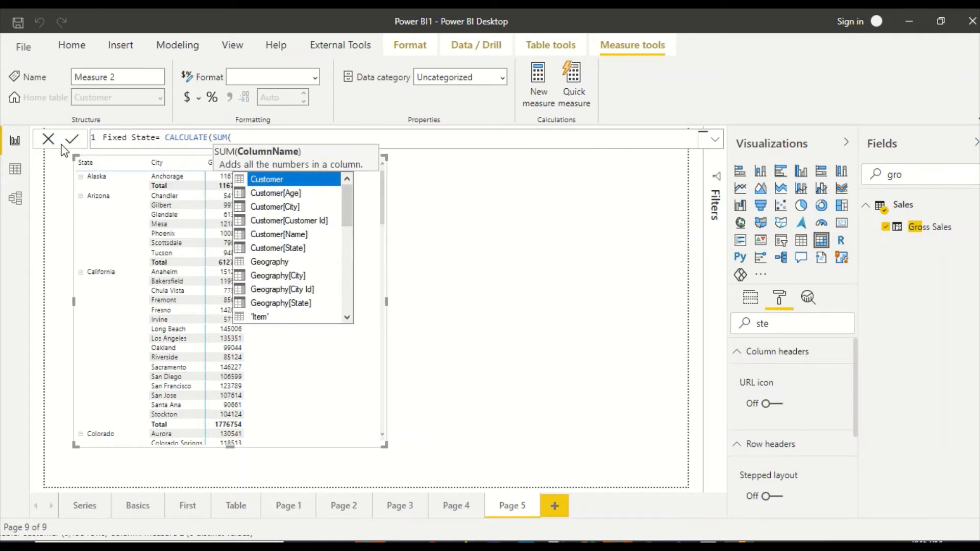
text(gros)
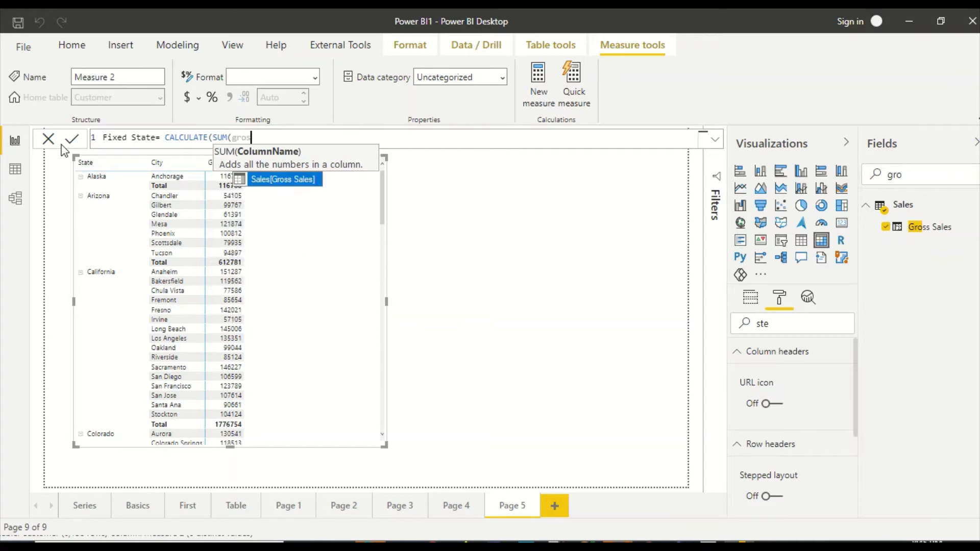
key(Tab)
text(), )
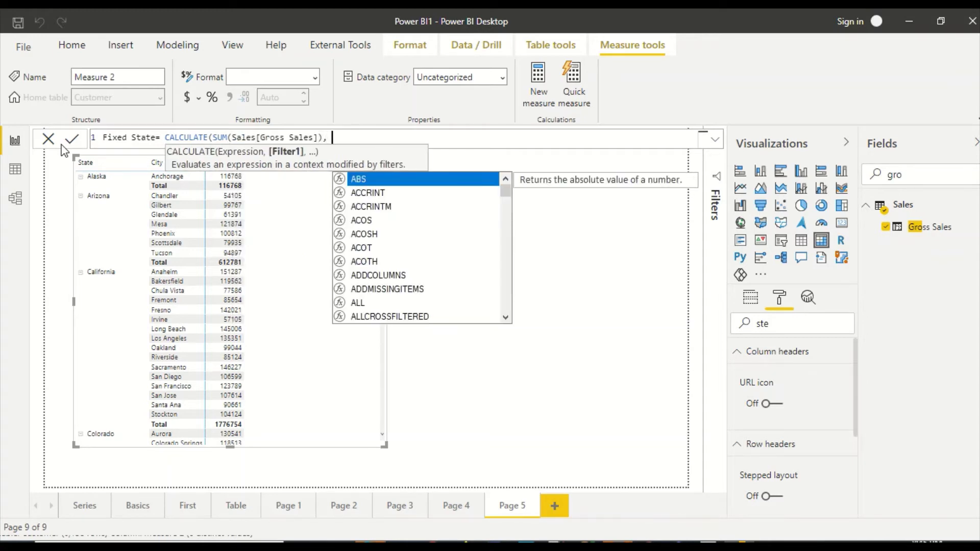
Complete the Fixed State formula with the filter ALLEXCEPT(Geography,Geography[State])) and save the measure.
text(alle)
key(Tab)
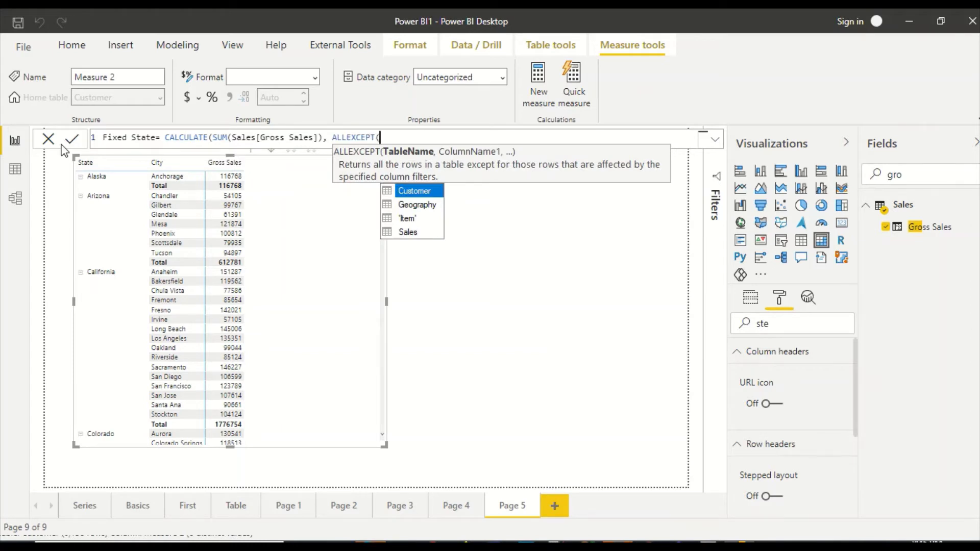
key(Down)
key(Tab)
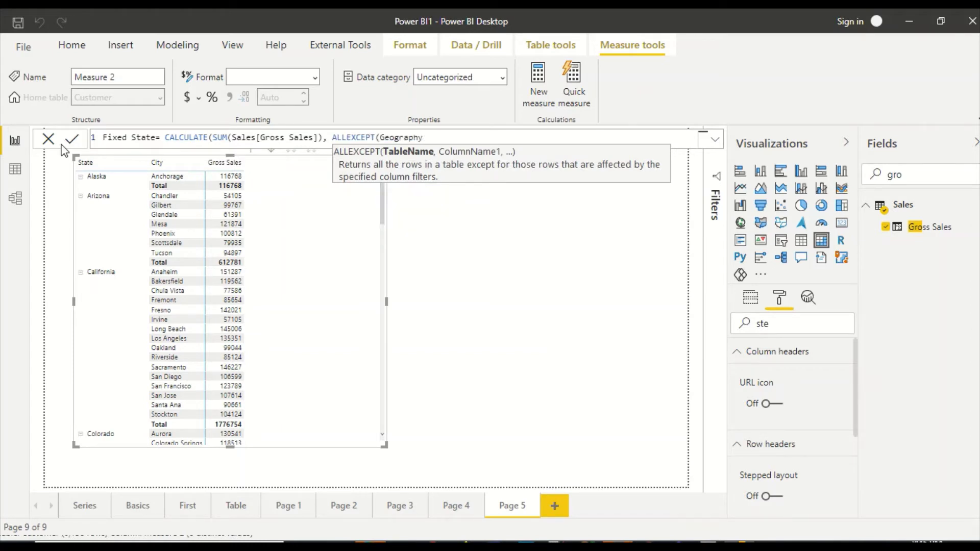
text(, s)
key(Up)
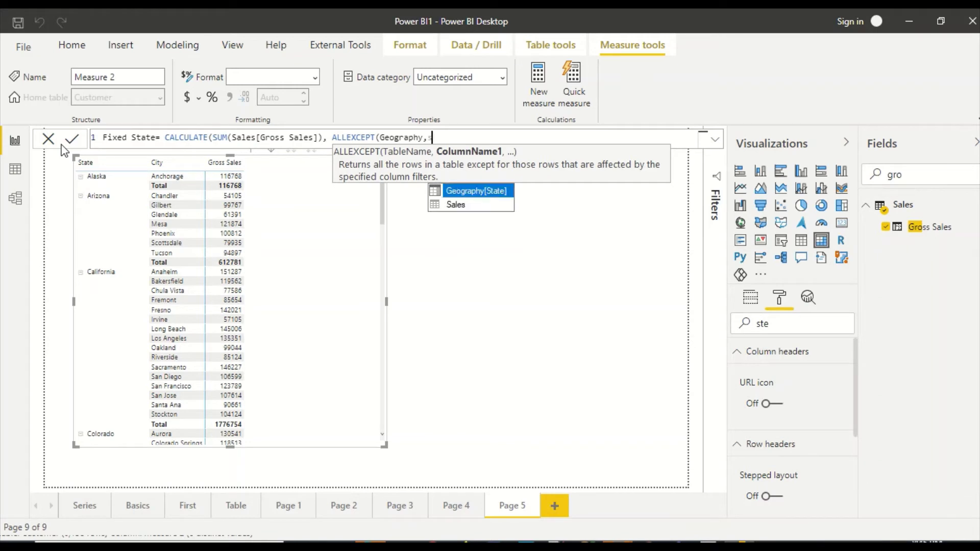
key(Tab)
text()))
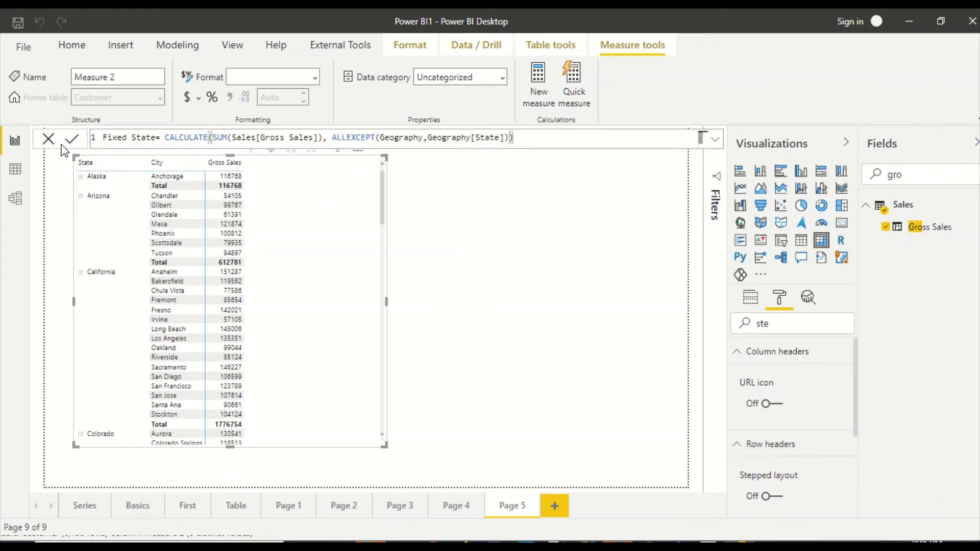
click(72, 139)
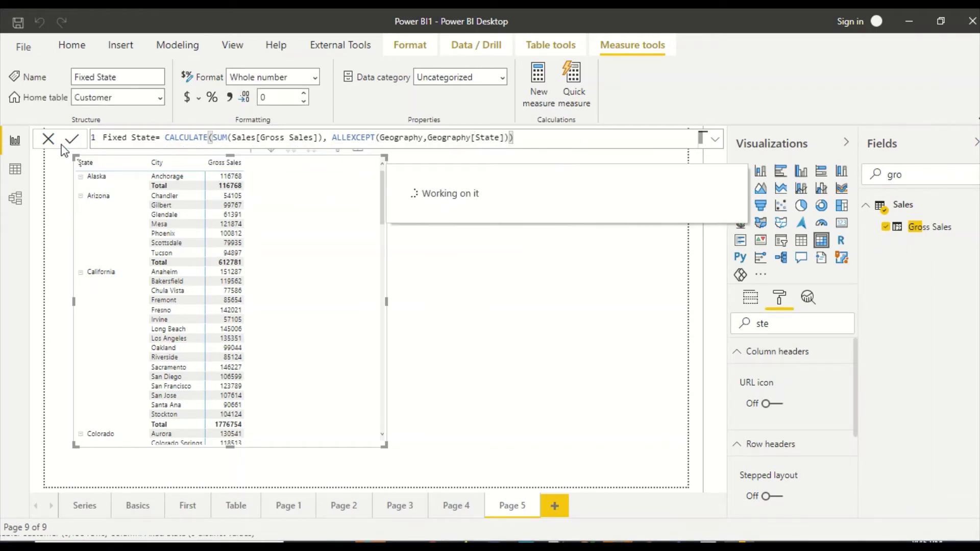
mouse_move(389, 61)
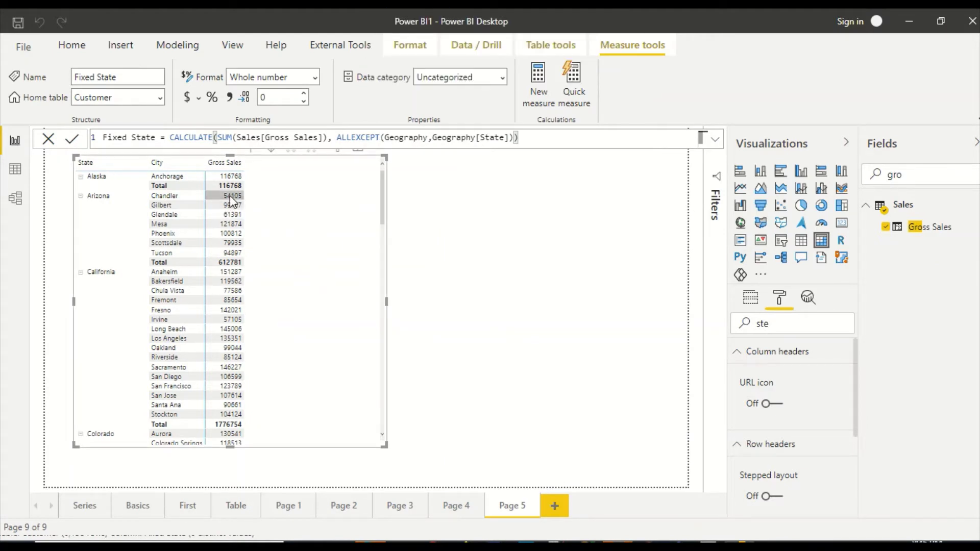
Clear the field search and add the Fixed State measure to the matrix values.
click(564, 233)
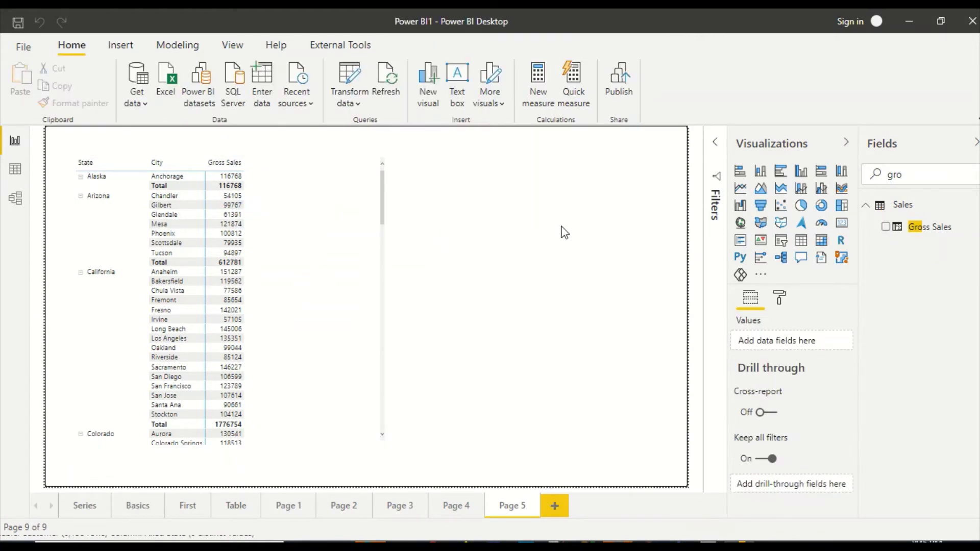
double_click(924, 168)
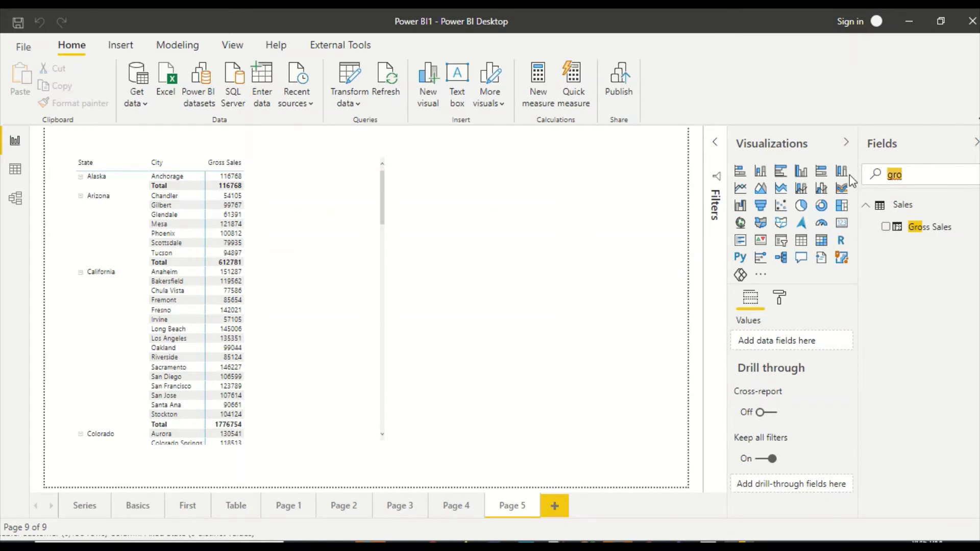
key(BackSpace)
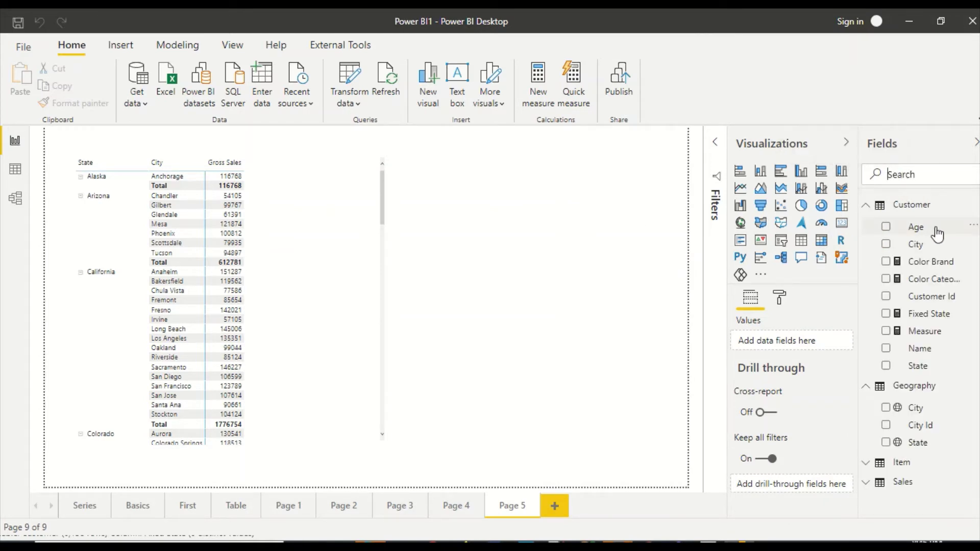
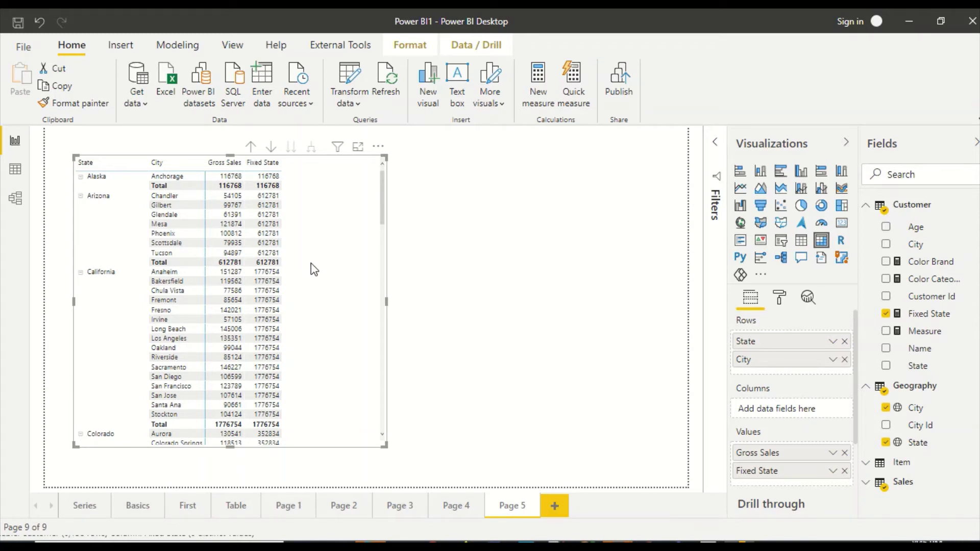
Add a slicer on the Item table's Brand field beside the matrix and try a brand selection.
click(442, 312)
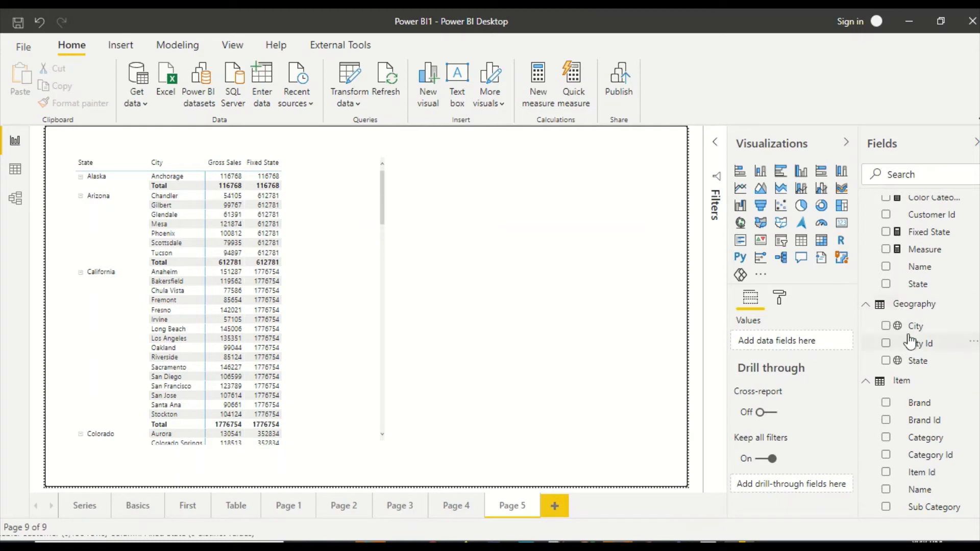
drag(919, 402, 585, 230)
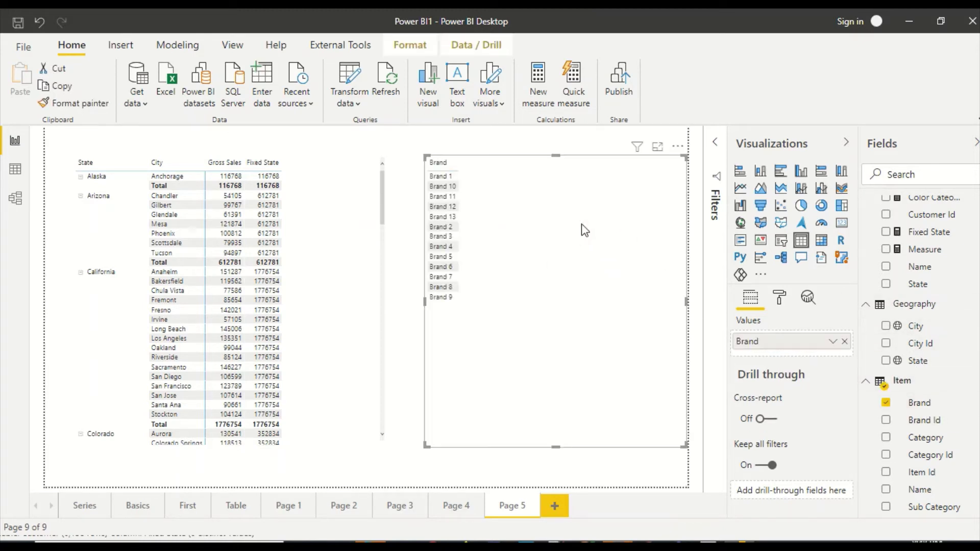
click(781, 240)
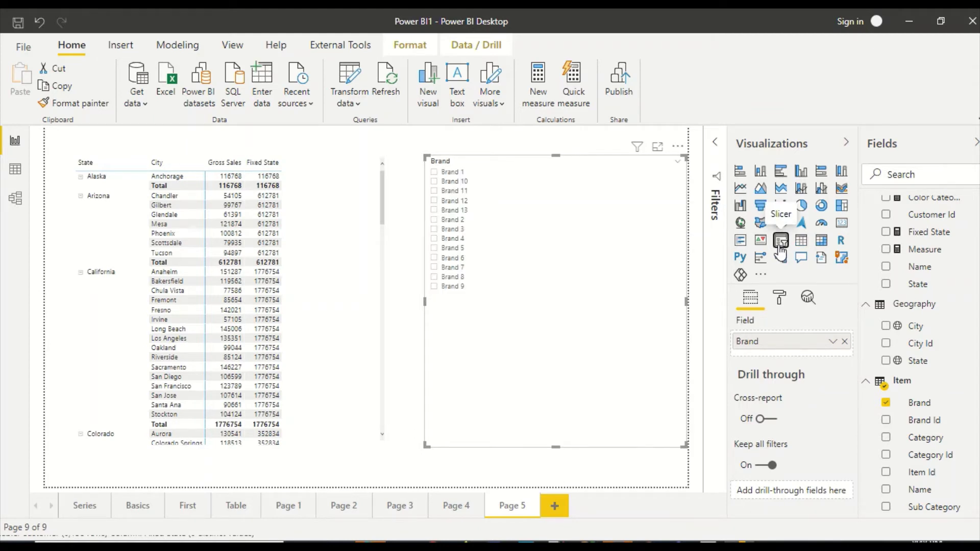
click(435, 175)
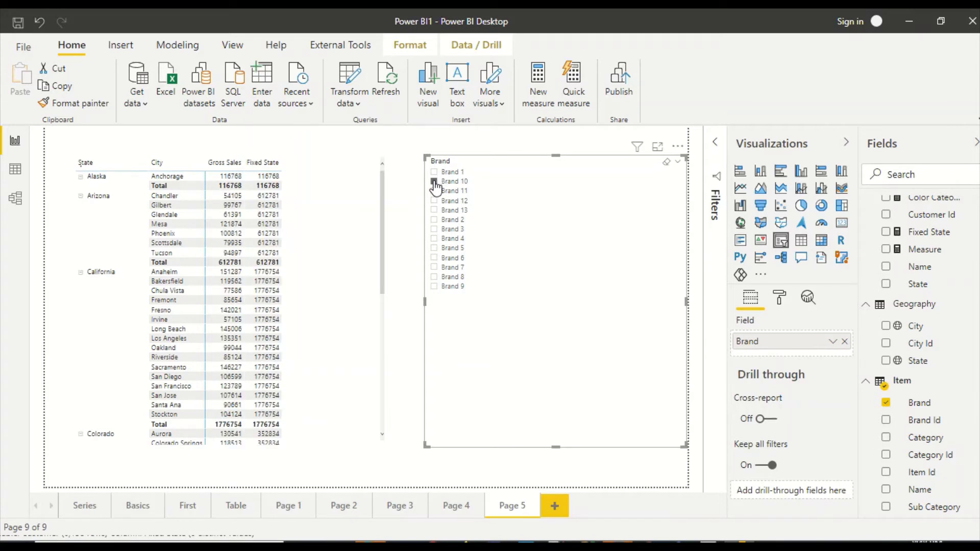
Switch the slicer field to Geography City, filter the matrix by Anaheim, Arlington and Aurora in turn, and clear the selection.
click(844, 342)
drag(914, 328, 789, 342)
click(434, 182)
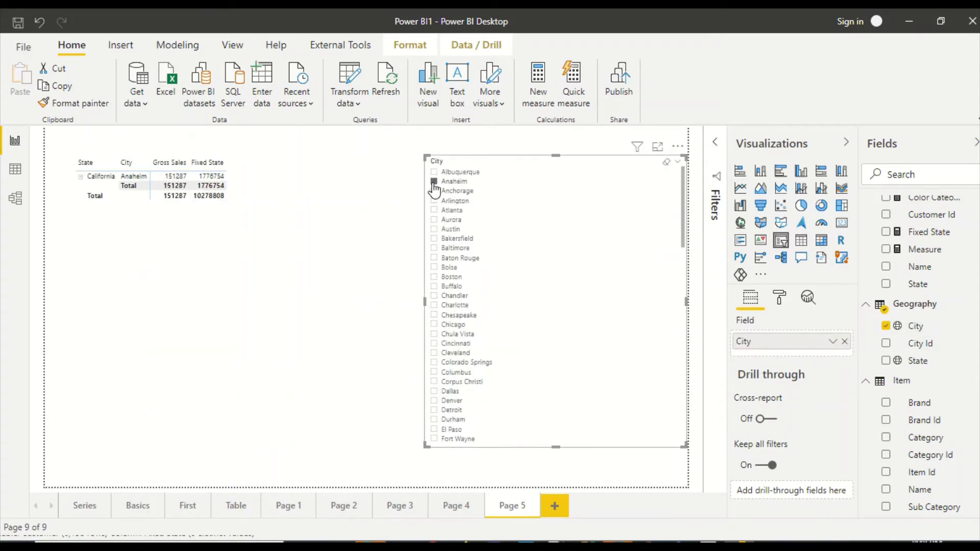
click(435, 201)
click(435, 221)
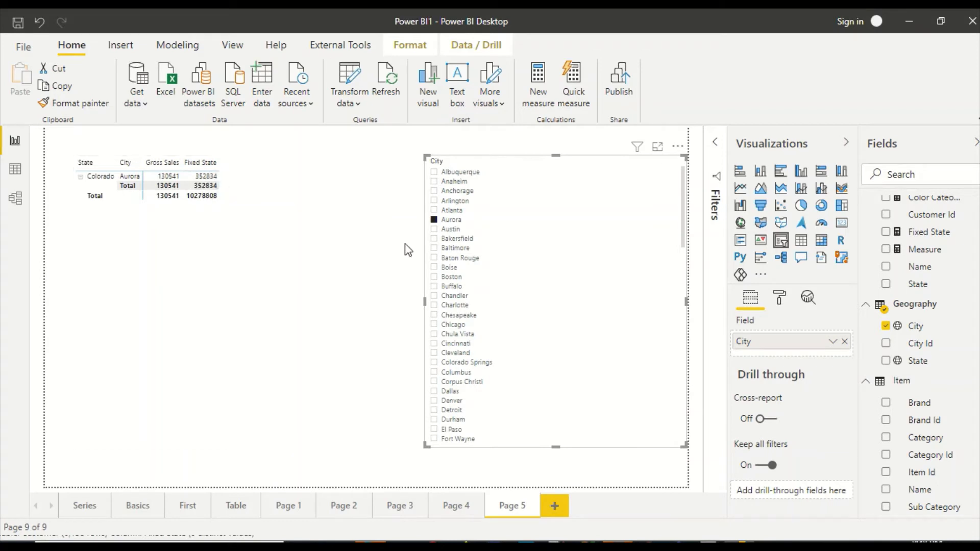
click(437, 220)
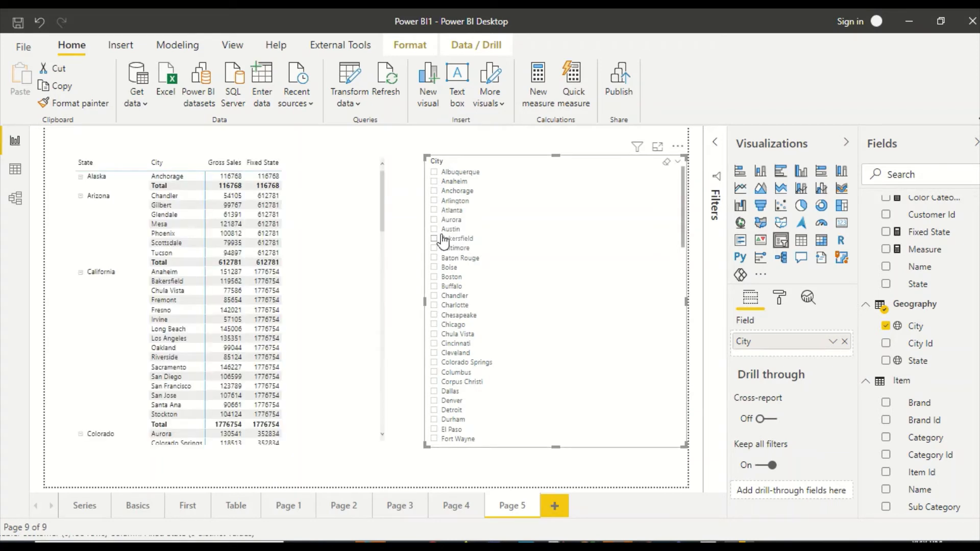
Filter the matrix by Atlanta, Chula Vista, Chesapeake and Charlotte in turn to examine how Fixed State responds.
click(435, 211)
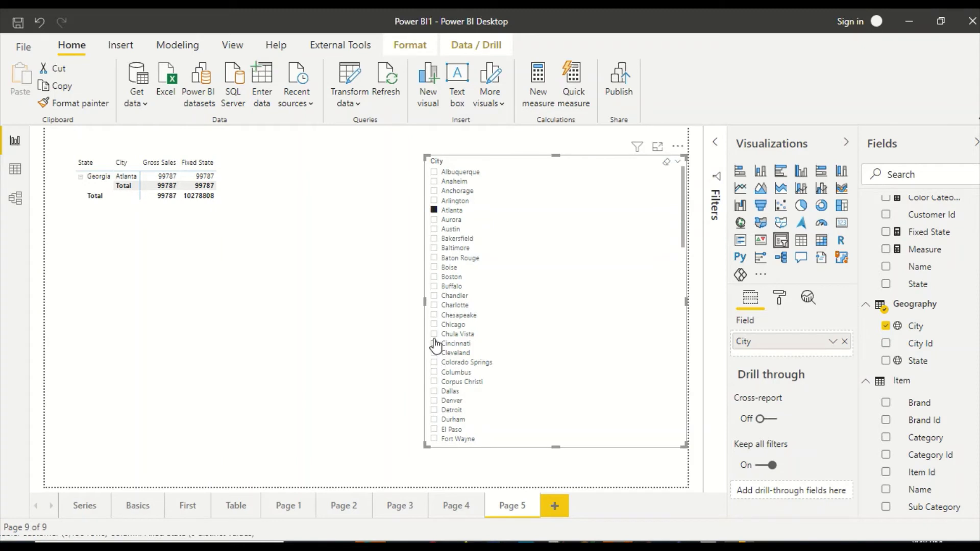
click(434, 335)
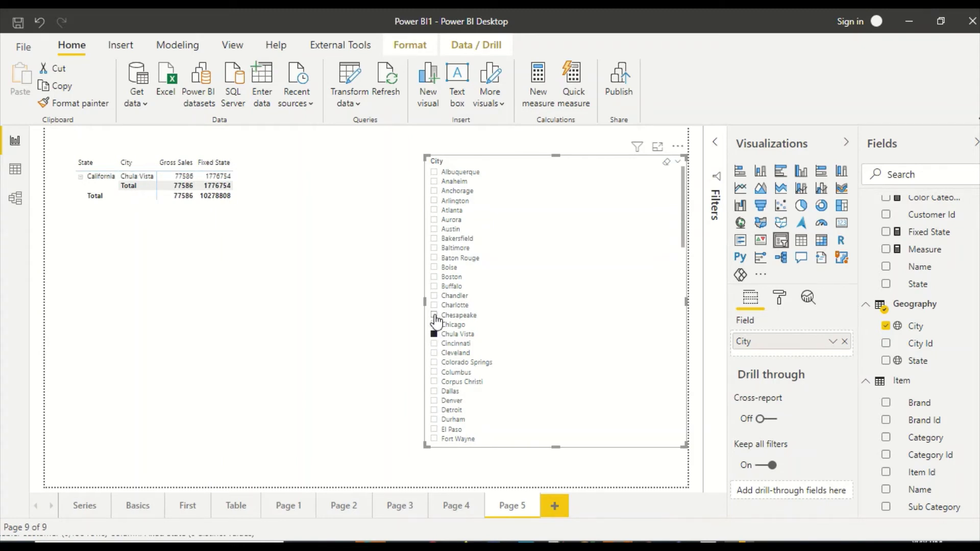
click(435, 316)
click(435, 306)
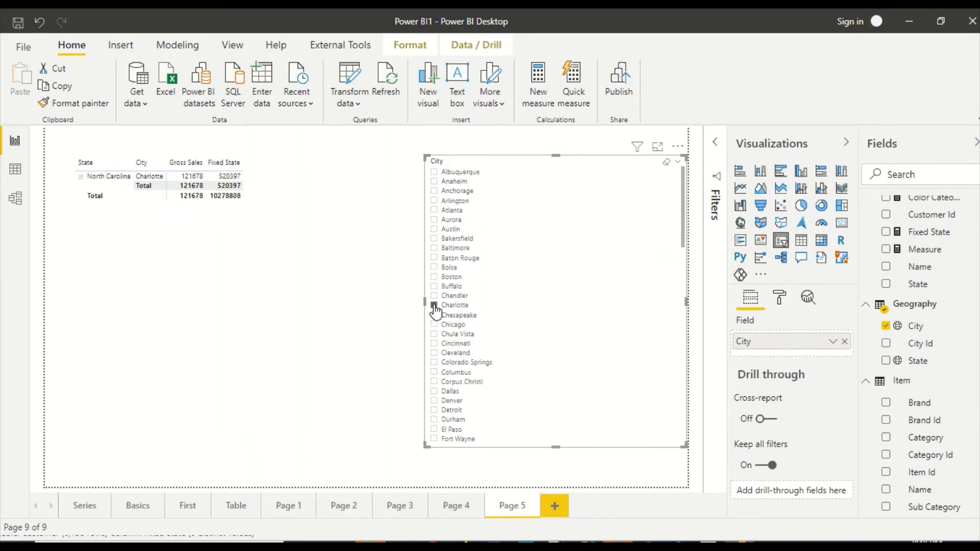
Compare with the Fixed State table in Tableau, return to Power BI Desktop, and filter by Chandler before clearing the slicer.
key(alt+Tab)
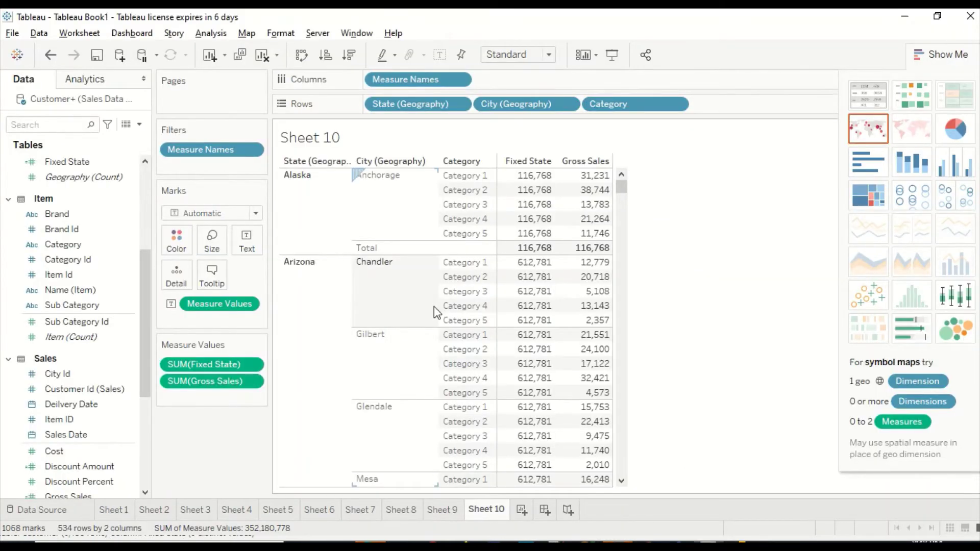
key(alt+Tab)
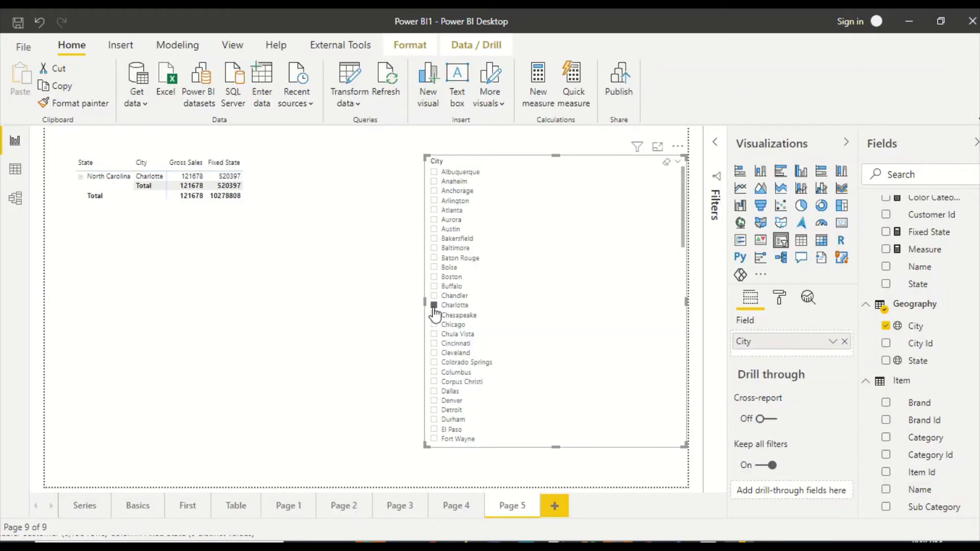
click(435, 297)
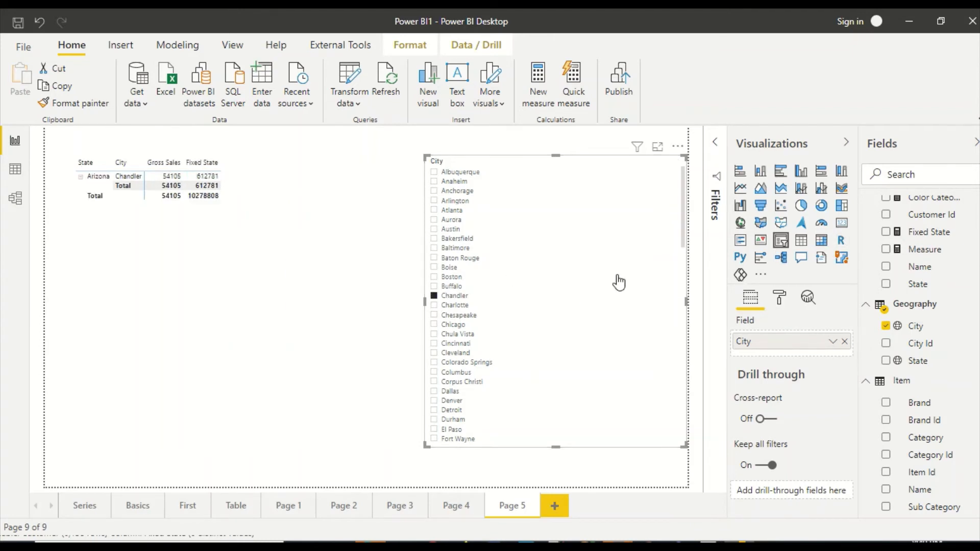
click(536, 299)
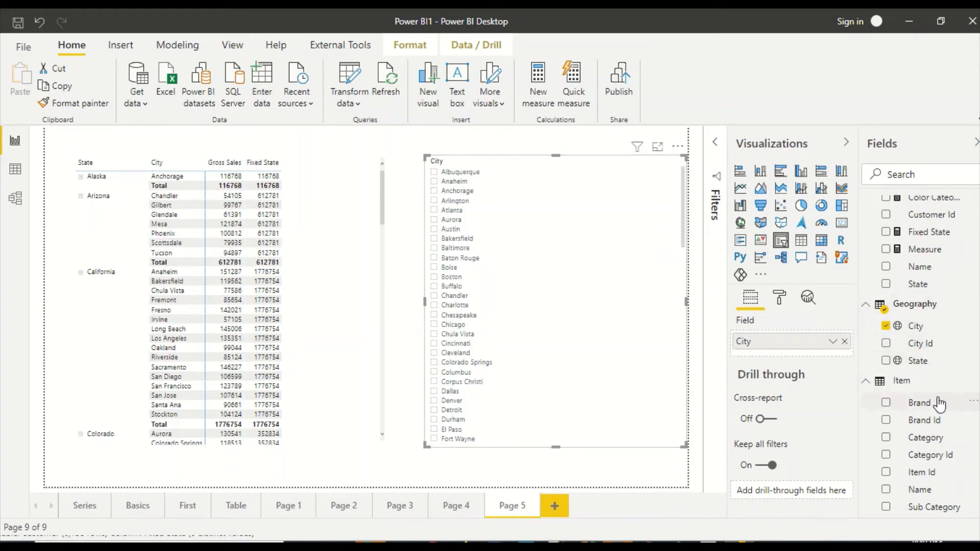
Replace City with Brand in the slicer, test the matrix with Brand 12, and clear the selection.
drag(813, 348, 817, 351)
click(845, 362)
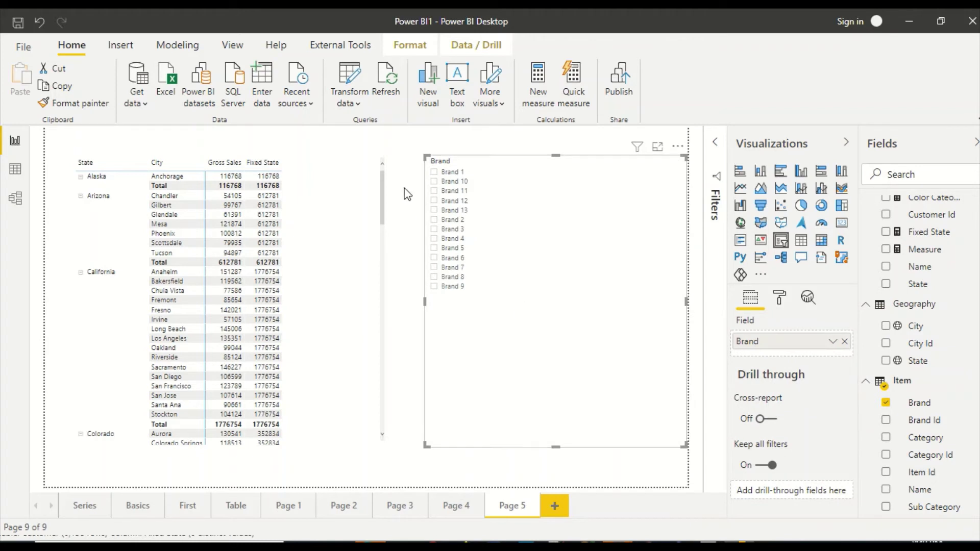
click(435, 201)
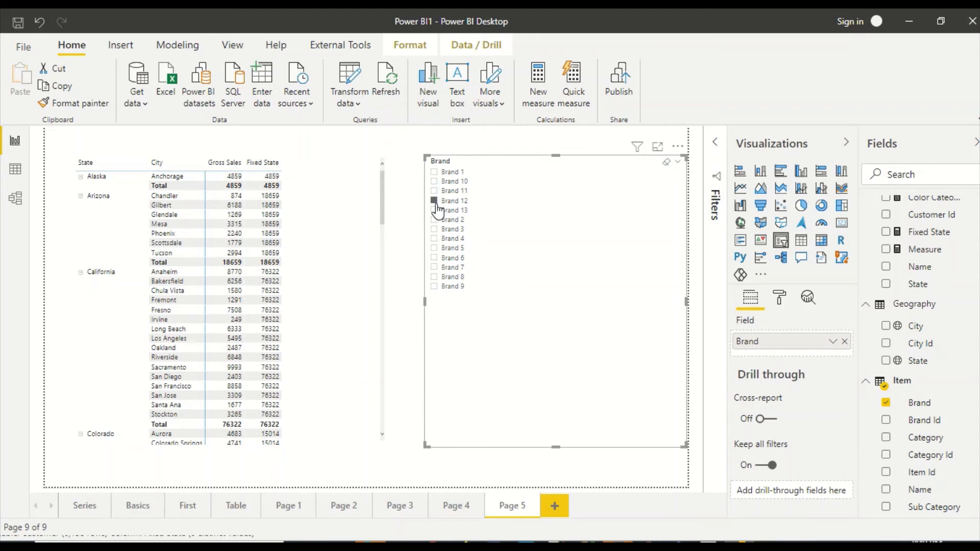
click(435, 200)
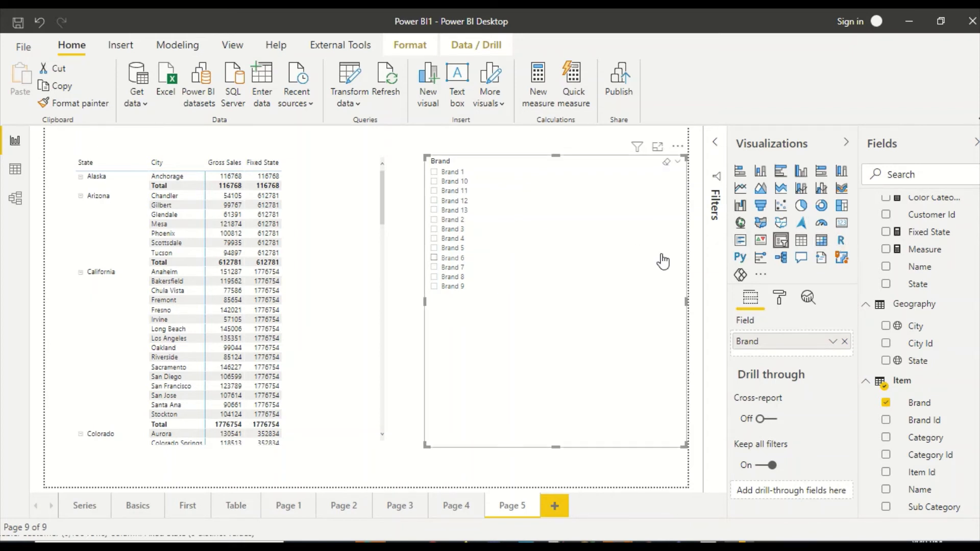
Open the Fixed State measure, append ALL(Sales) as a further CALCULATE filter after ALLEXCEPT, and save the formula.
scroll(974, 258, up, 2)
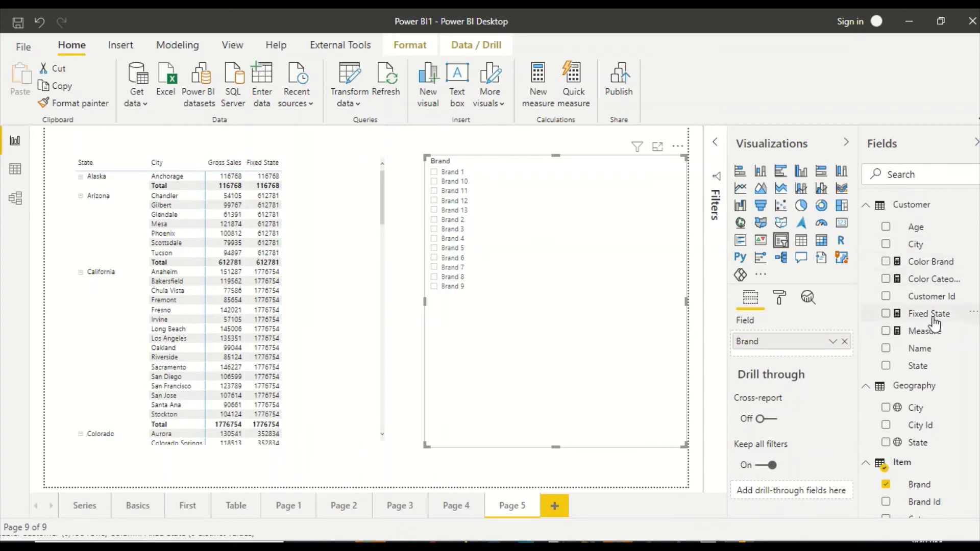
click(930, 313)
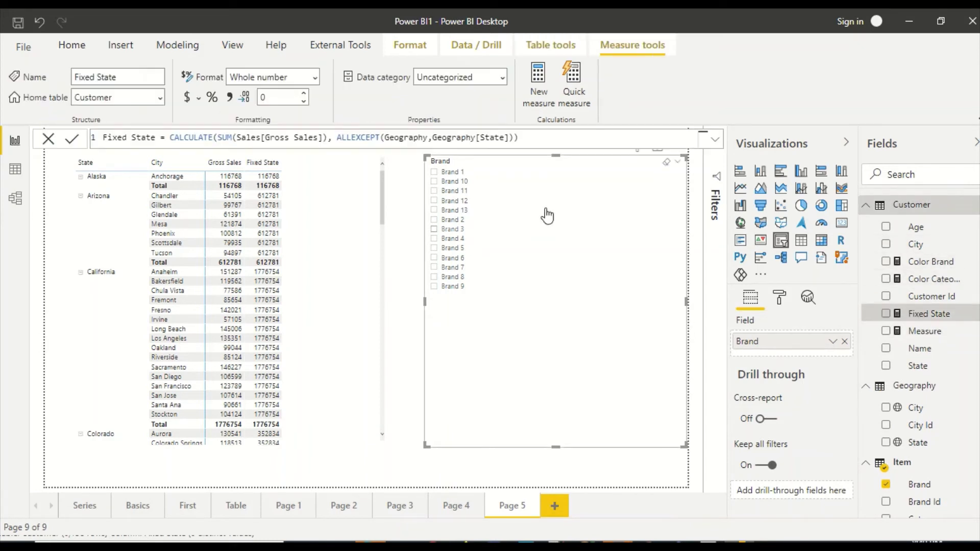
click(514, 138)
text(, ALL()
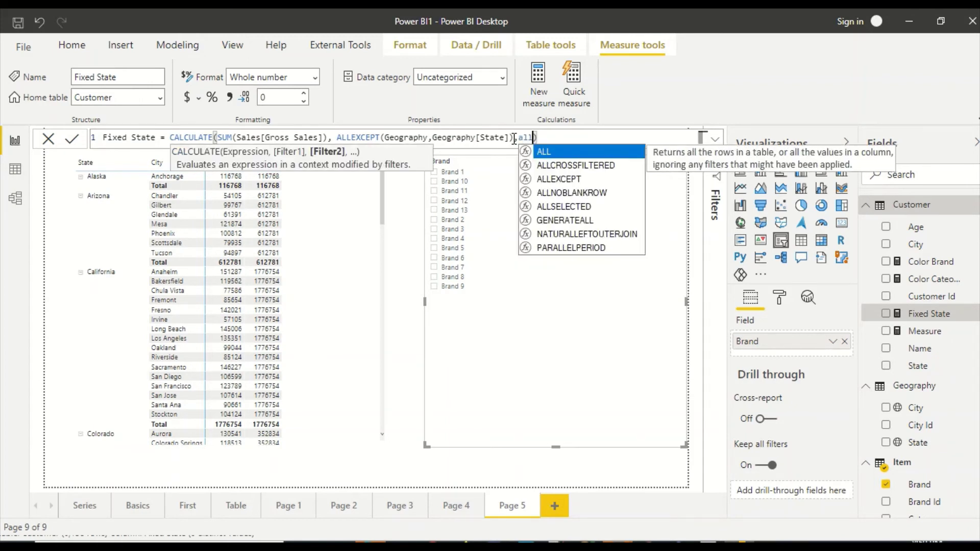
text(s)
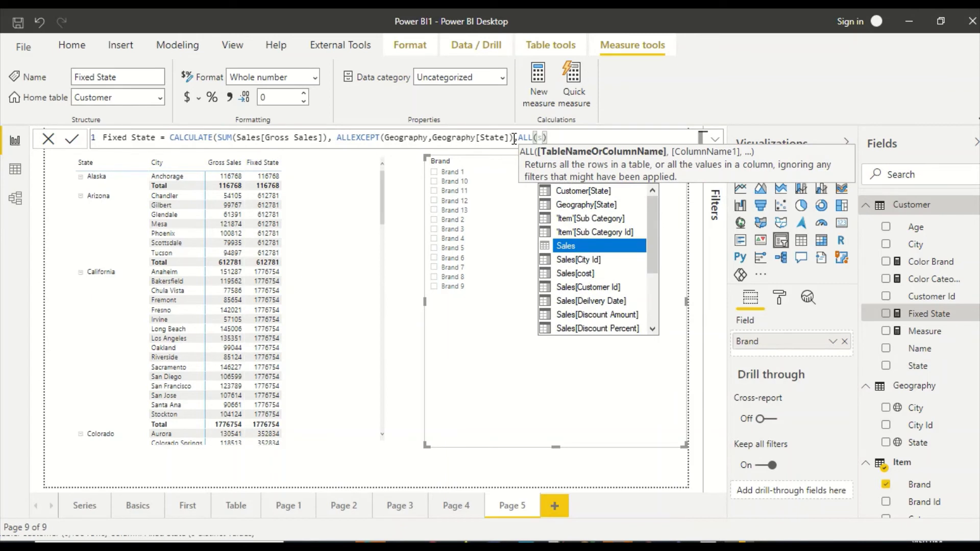
key(Tab)
text())
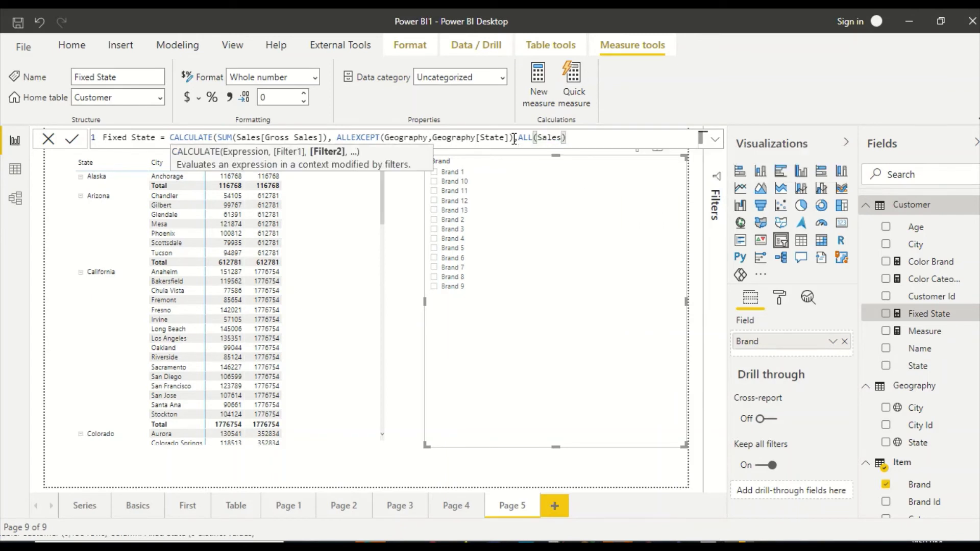
key(End)
key(Return)
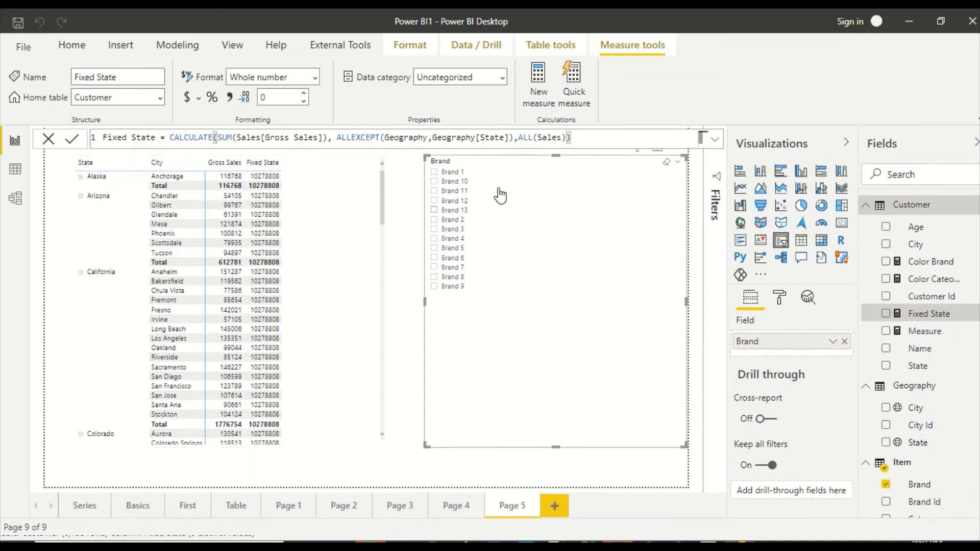
Delete the ALLEXCEPT and ALL(Sales) filter arguments from the Fixed State formula, keeping CALCULATE(SUM(Sales[Gross Sales]),.
drag(569, 138, 518, 138)
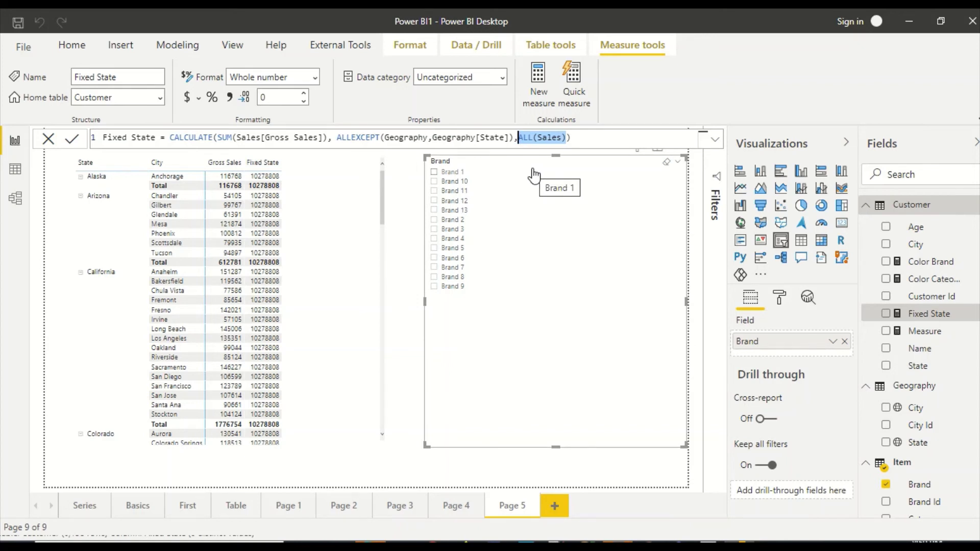
text(A)
key(BackSpace)
key(BackSpace)
key(BackSpace)
key(BackSpace)
key(BackSpace)
key(BackSpace)
key(BackSpace)
key(BackSpace)
key(BackSpace)
key(BackSpace)
key(BackSpace)
key(BackSpace)
key(BackSpace)
key(BackSpace)
key(BackSpace)
key(BackSpace)
key(BackSpace)
key(BackSpace)
key(BackSpace)
key(BackSpace)
key(BackSpace)
key(BackSpace)
key(BackSpace)
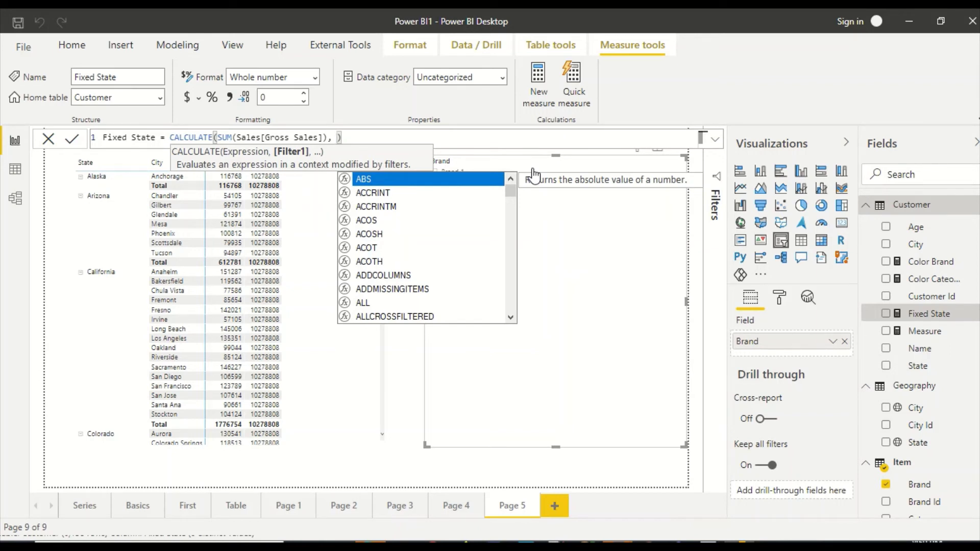
Add a FILTER argument to the Fixed State formula's CALCULATE, using ALL(Sales) as its table.
text(FILTER()
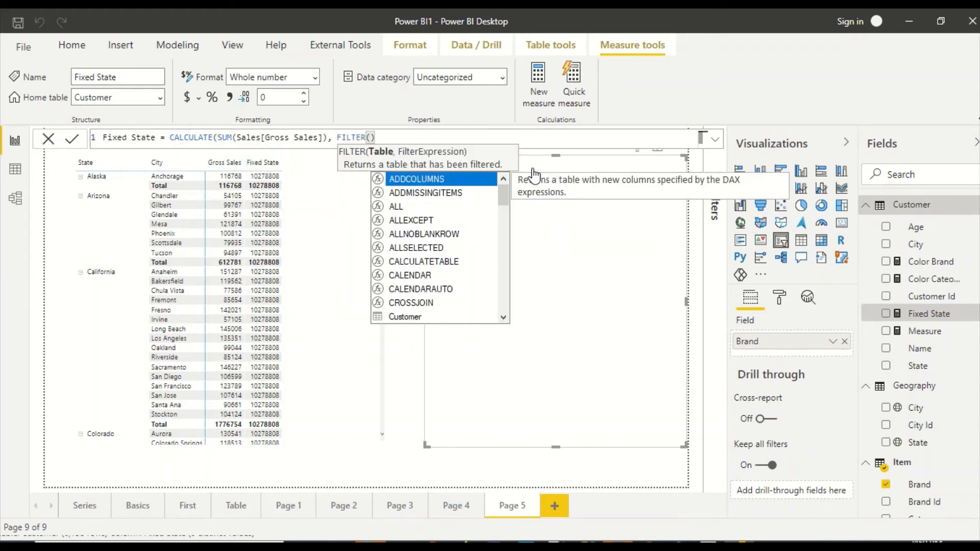
text(ALL()
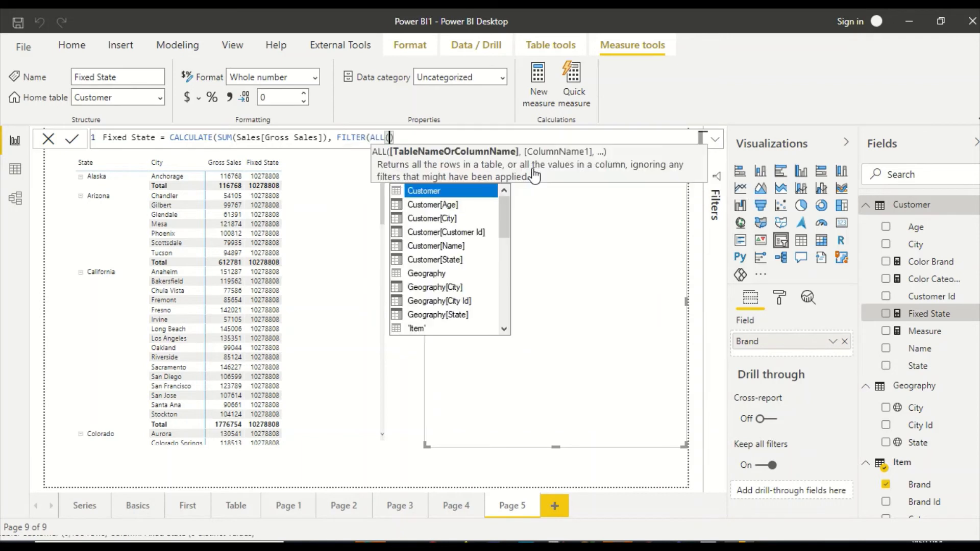
text(sa)
key(Tab)
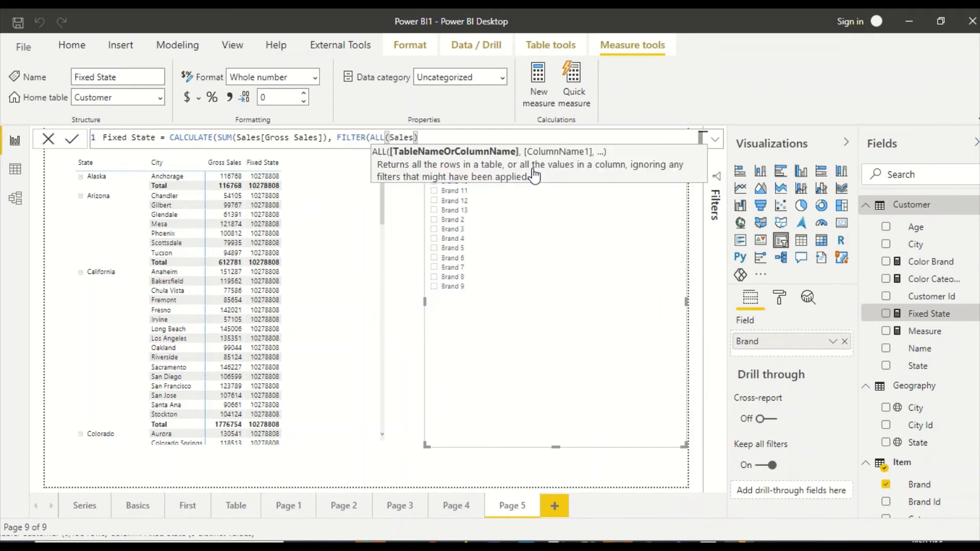
text())
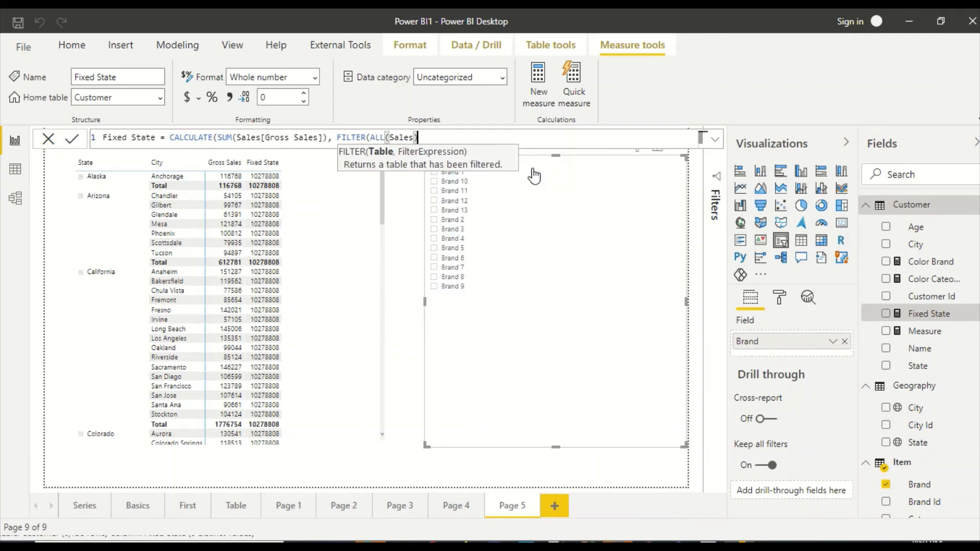
text(,)
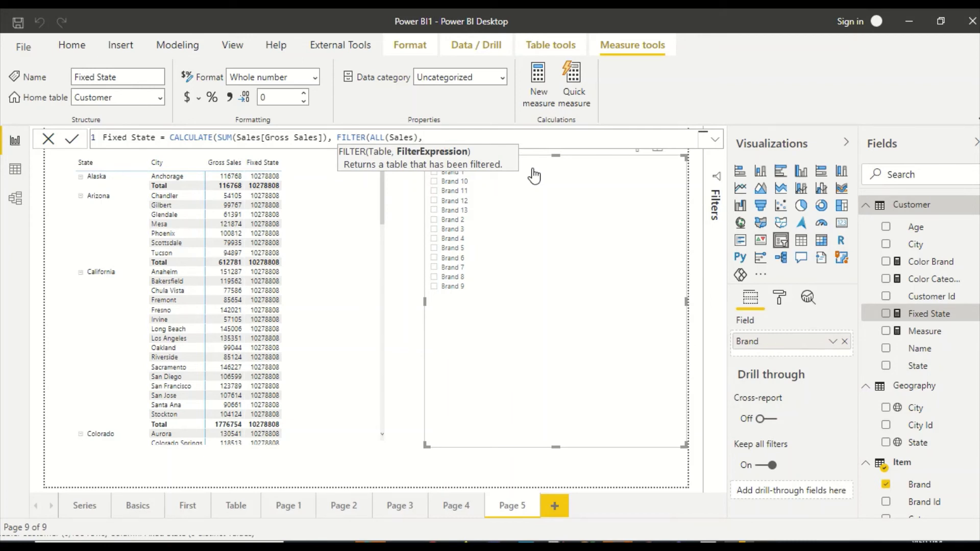
Begin the FILTER condition with RELATED(Geography[State]) as the left side of the comparison.
text(rela)
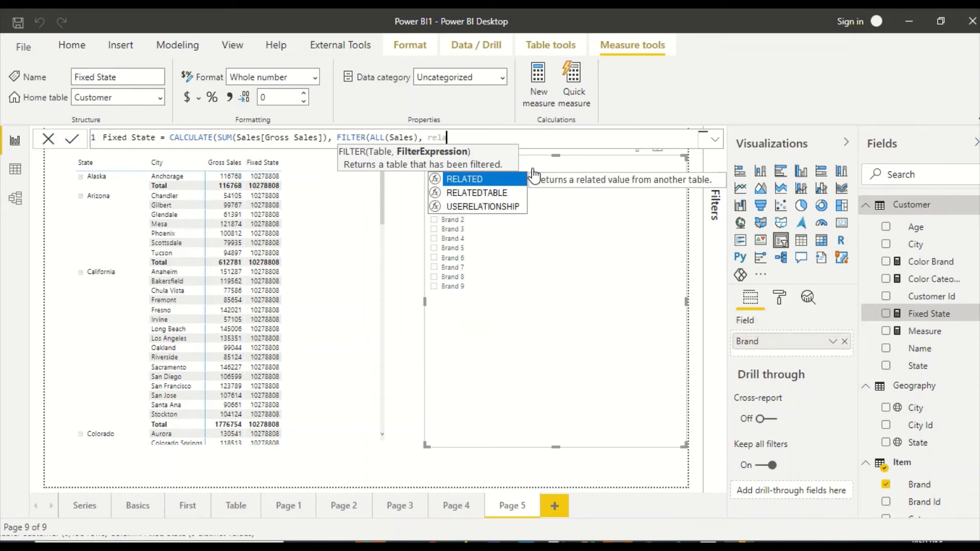
key(Tab)
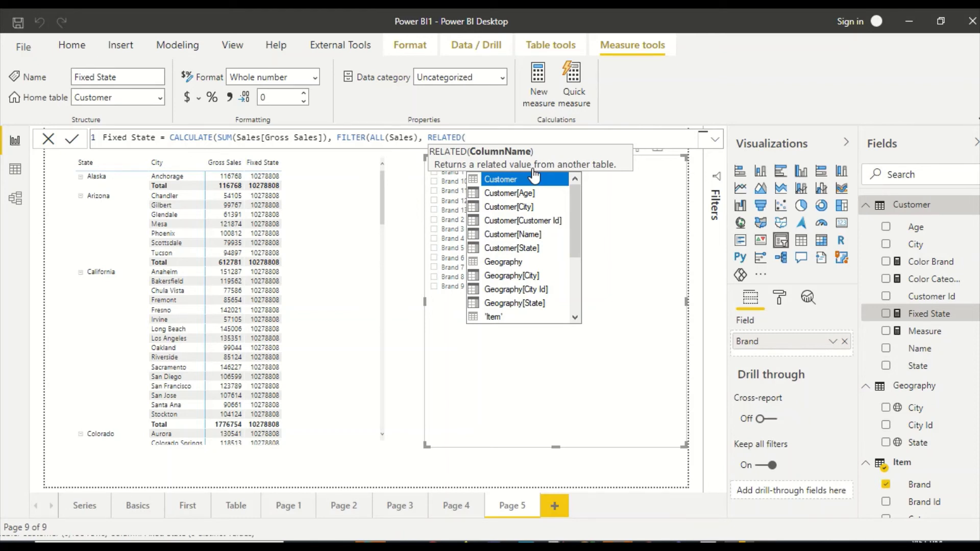
key(Down)
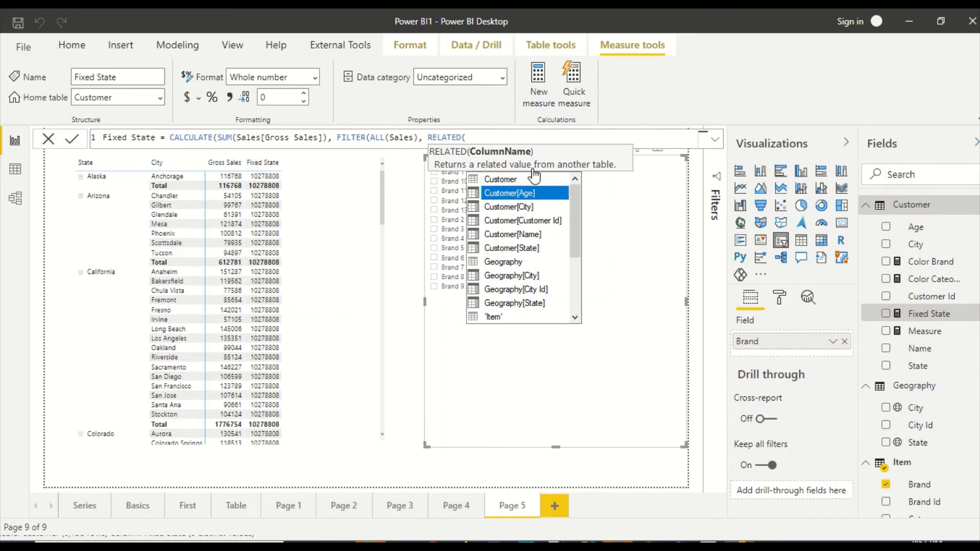
key(Down)
key(Down)
key(Down)
key(Down)
key(Down)
key(Down)
key(Down)
key(Down)
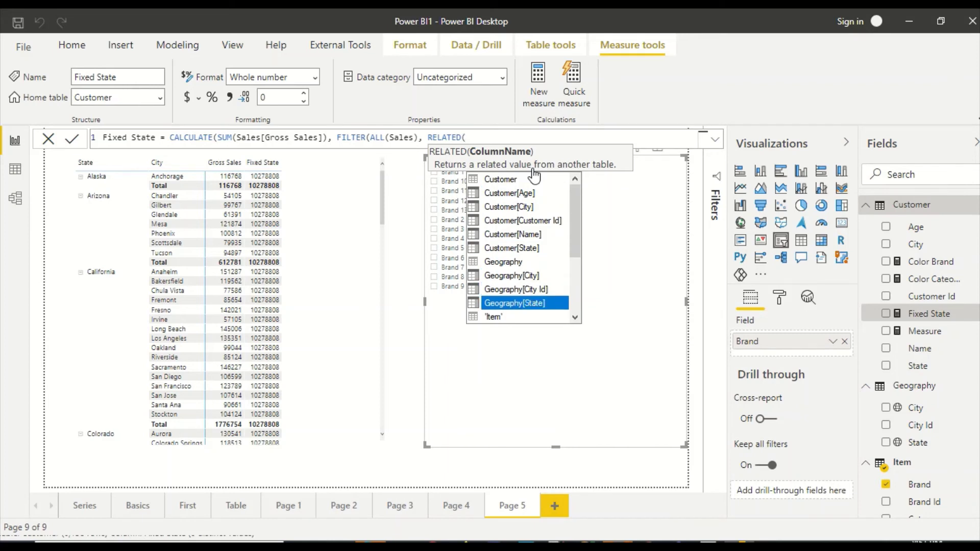
key(Tab)
text())
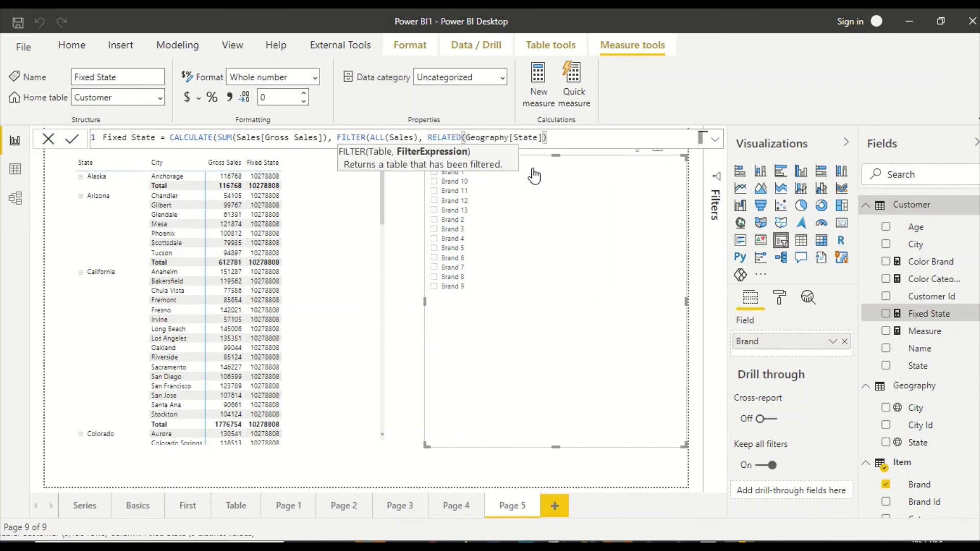
Complete the condition with =MAXX(Sales,RELATED(Geography[State])), close the FILTER and CALCULATE functions, and save the Fixed State measure.
text( =)
text(MAXX()
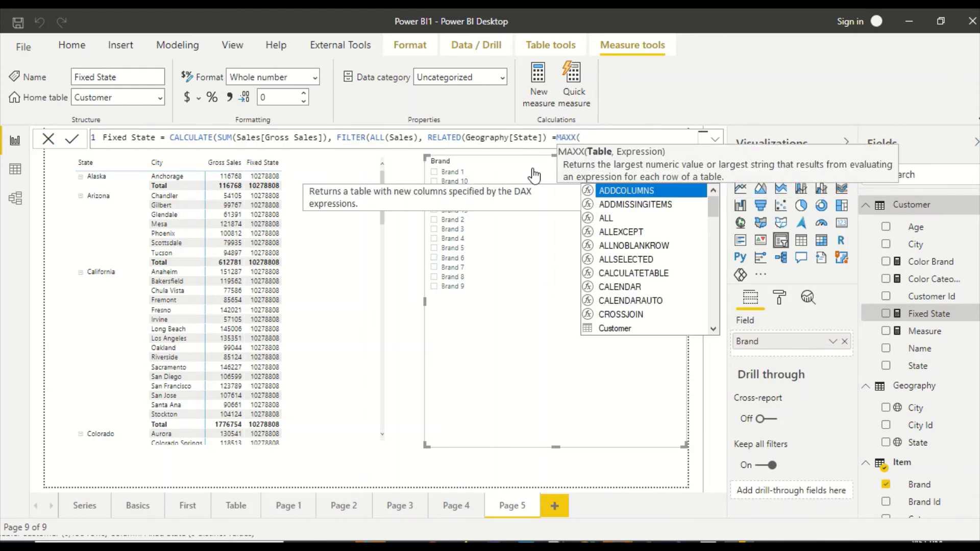
text(Sales)
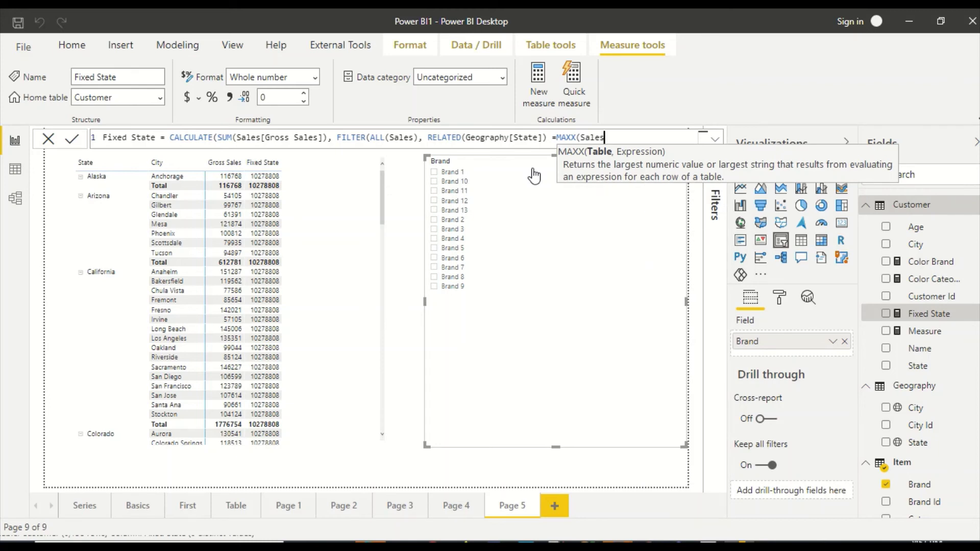
text(,RELATED()
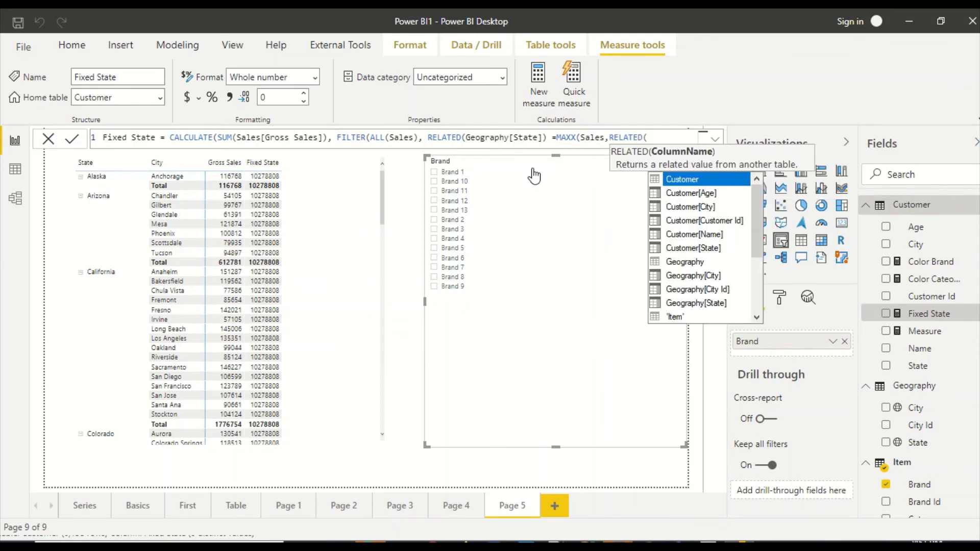
key(Down)
key(Down)
key(Down)
key(Down)
key(Down)
key(Down)
key(Down)
key(Down)
key(Down)
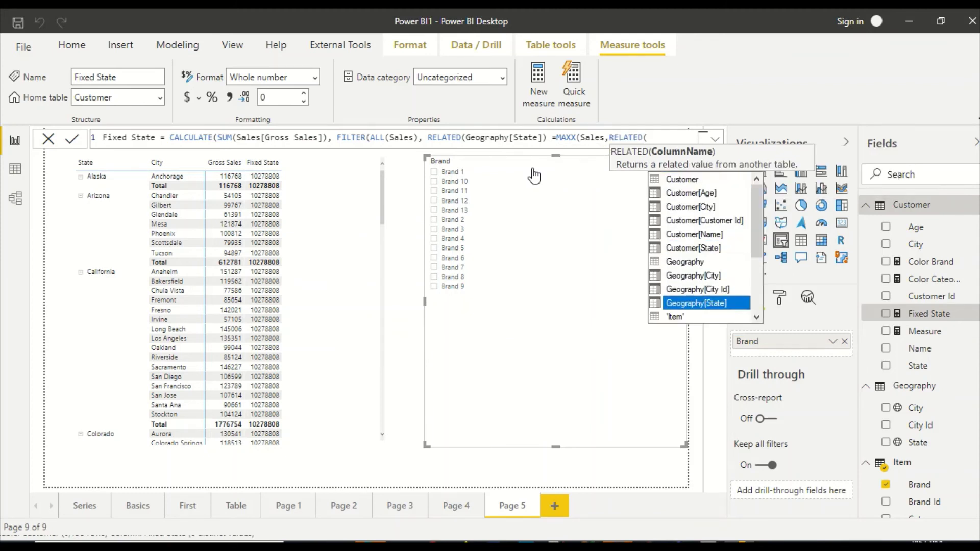
key(Tab)
text())))
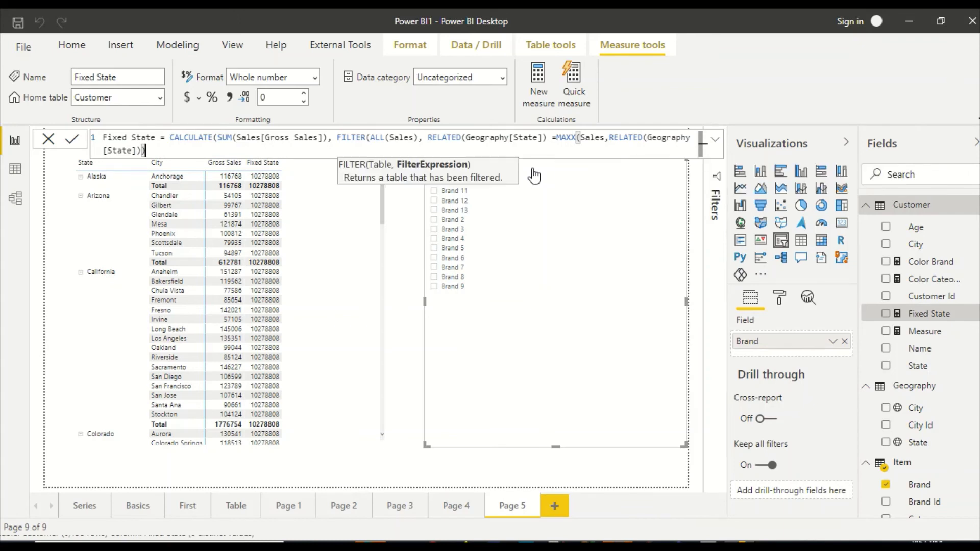
text())
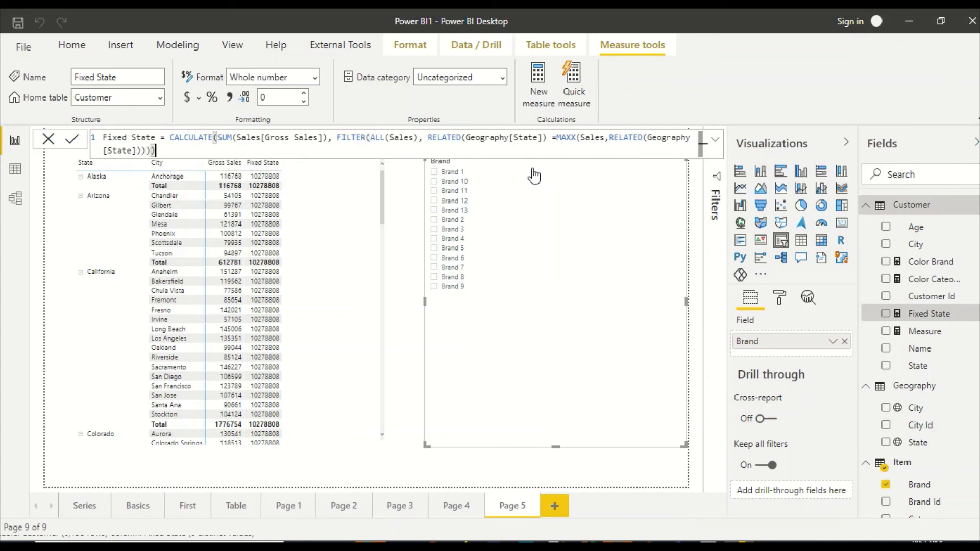
key(Return)
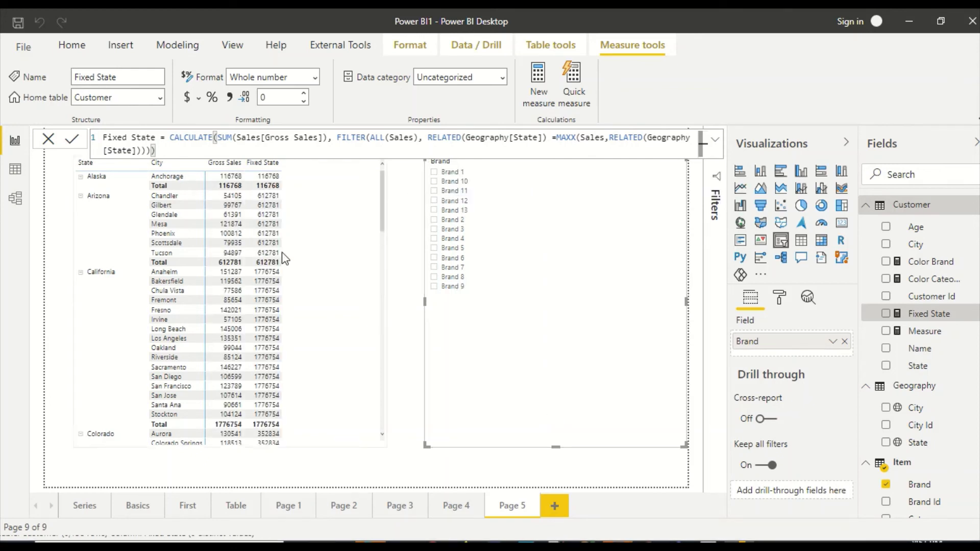
Test the matrix with different brands in the slicer, including Brand 4, and clear the selection.
click(434, 172)
click(434, 201)
click(437, 221)
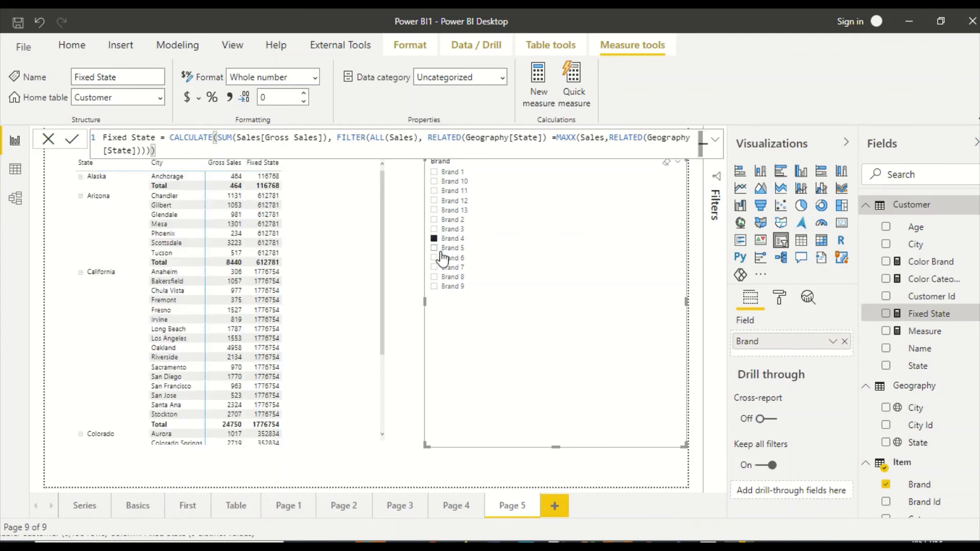
click(434, 248)
Find Category by searching the fields for Categ, add it below City in the matrix rows, and expand the matrix to that level.
click(894, 173)
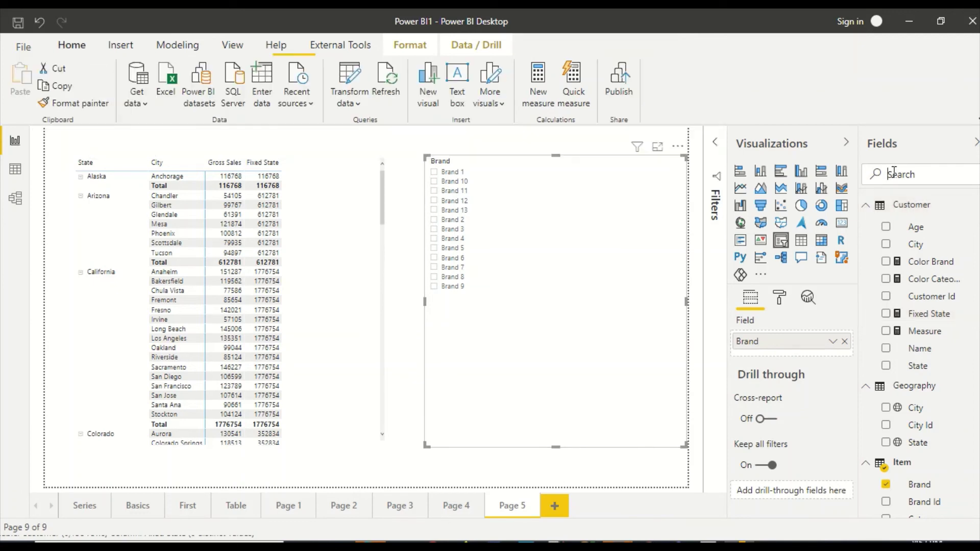
text(Categ)
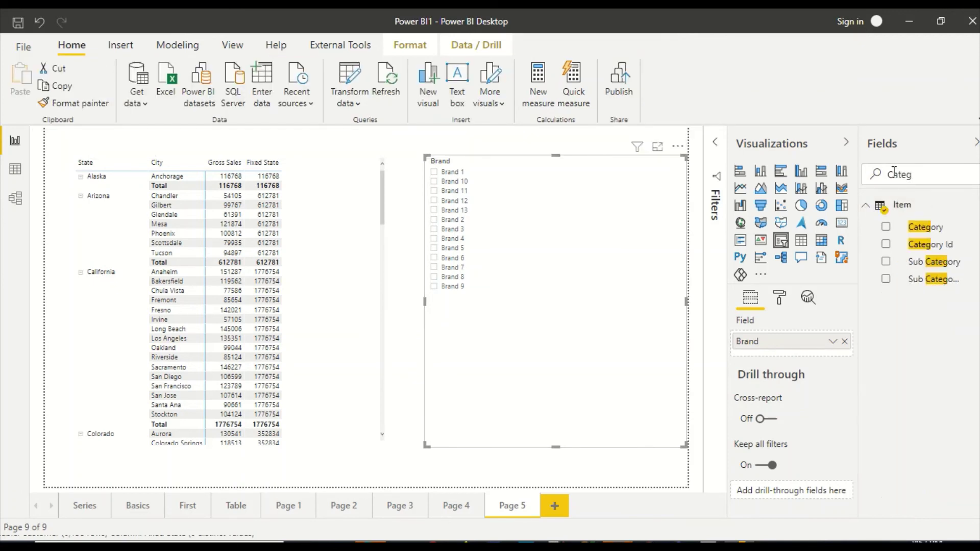
drag(915, 236, 948, 248)
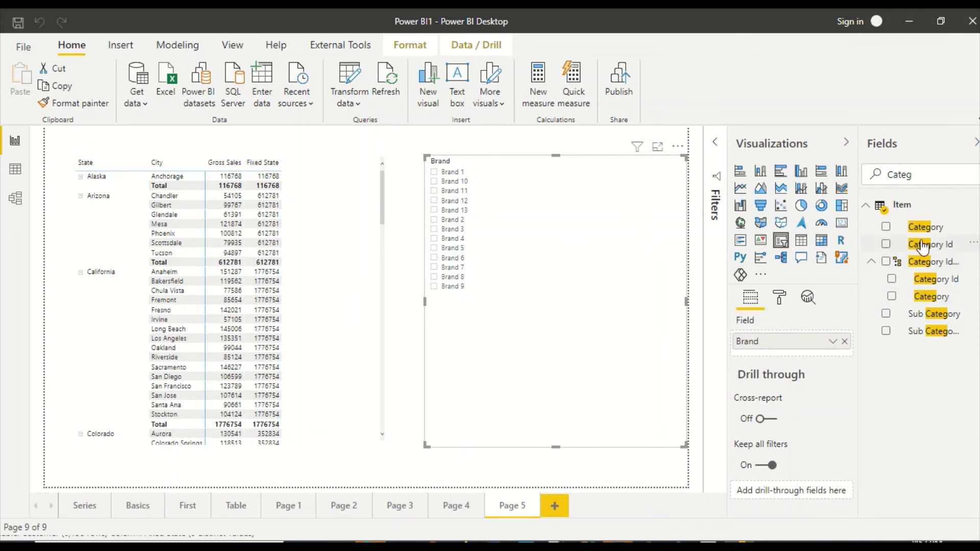
click(345, 299)
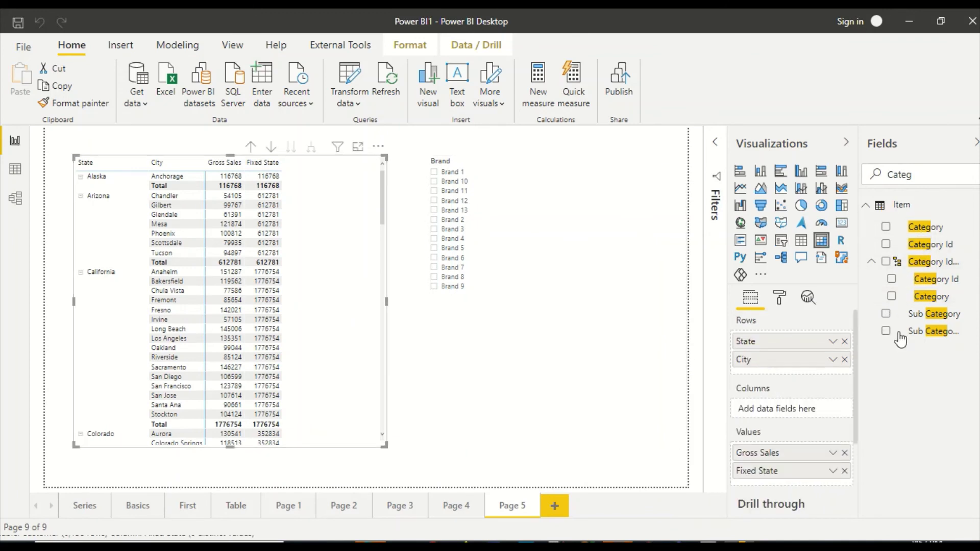
drag(927, 238, 797, 375)
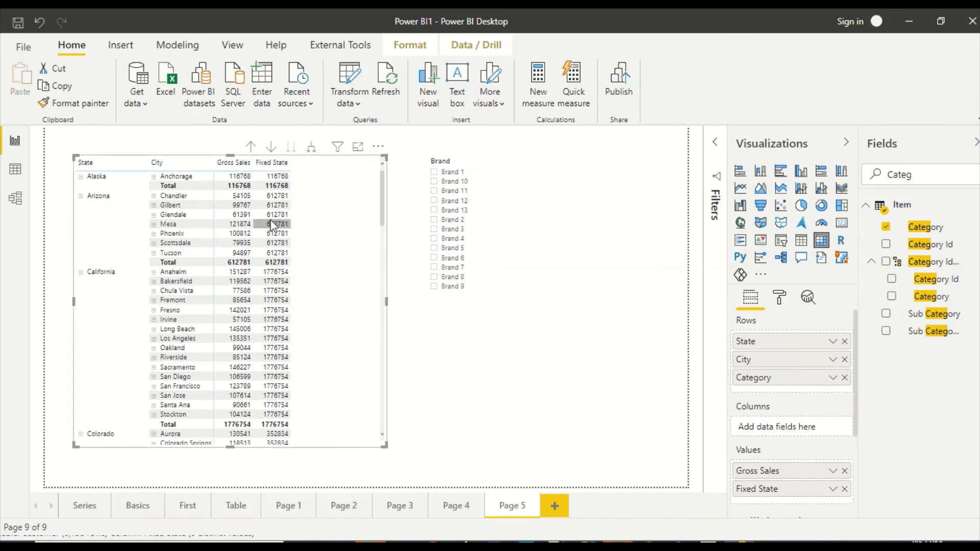
click(311, 148)
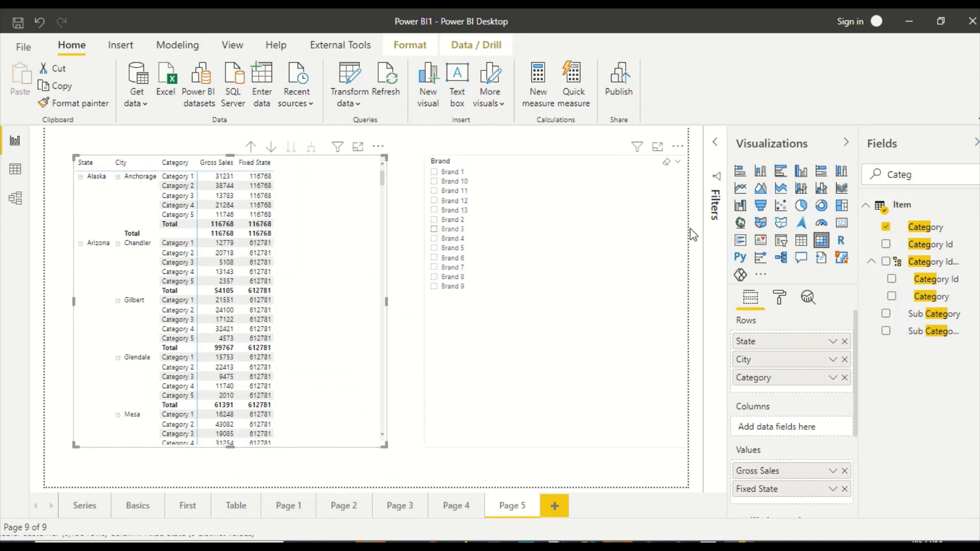
Clear the field search, open the Fixed State formula, and review its ALL(Sales) and RELATED(Geography[State]) arguments.
double_click(908, 176)
key(BackSpace)
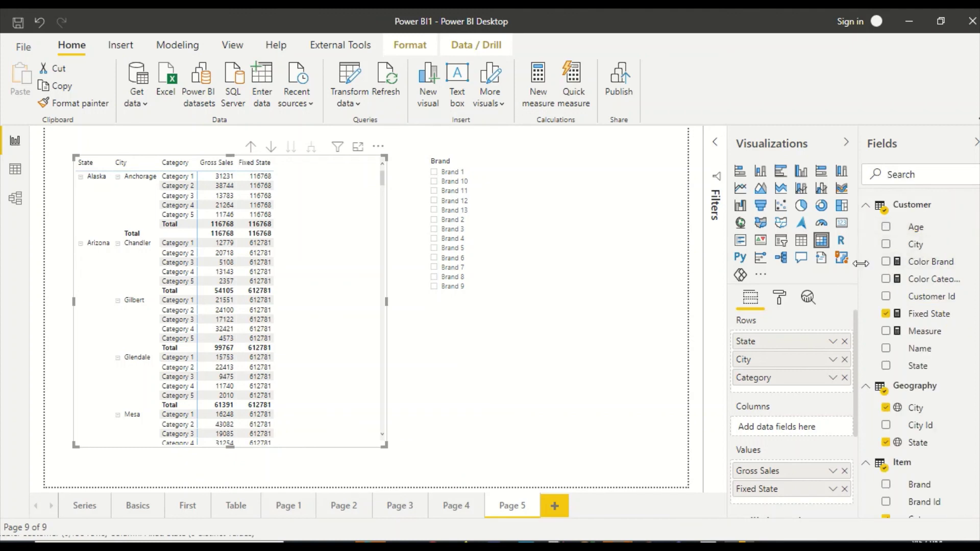
click(926, 319)
double_click(401, 137)
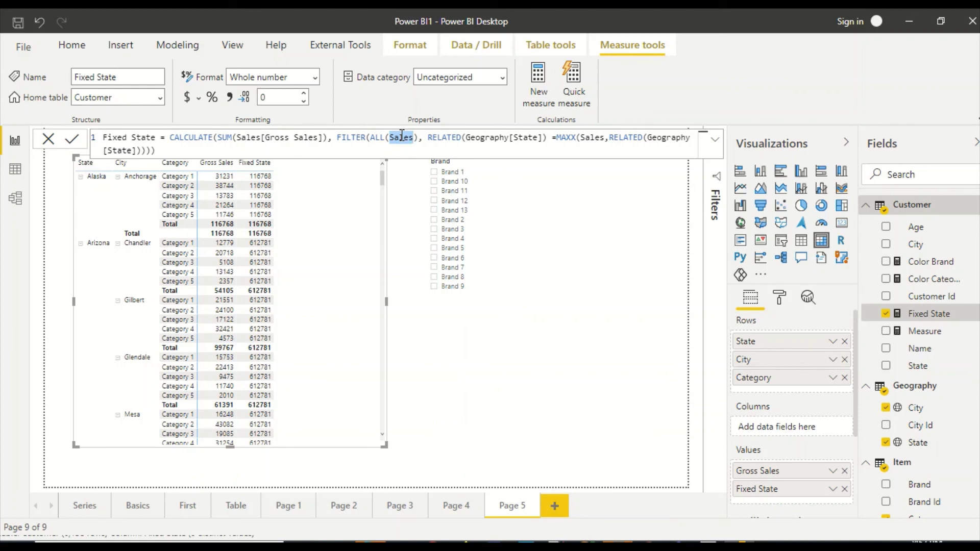
click(447, 138)
double_click(447, 138)
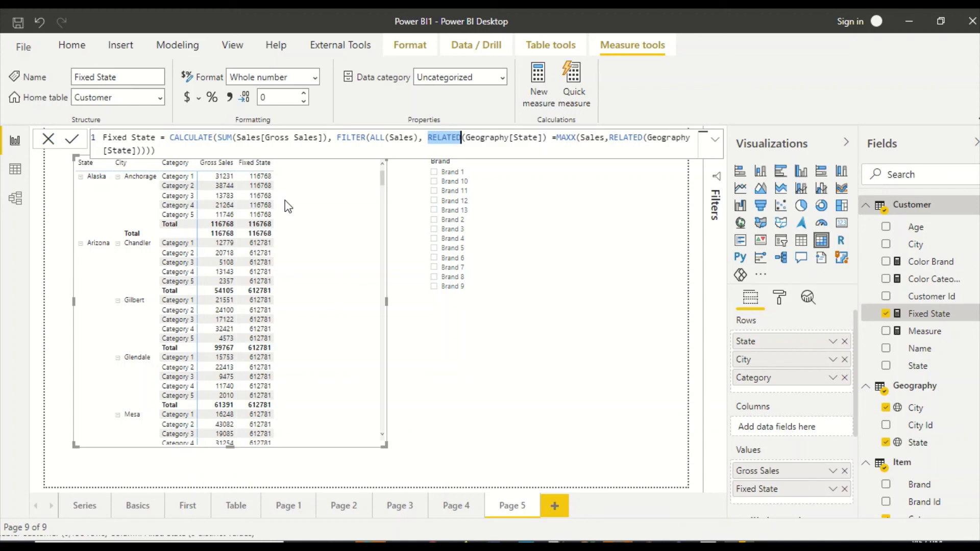
key(ctrl+space)
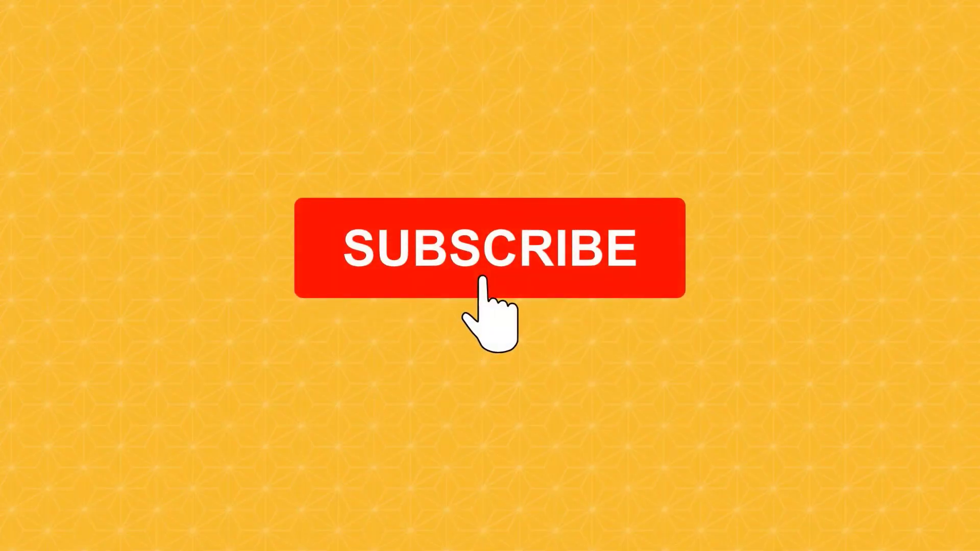